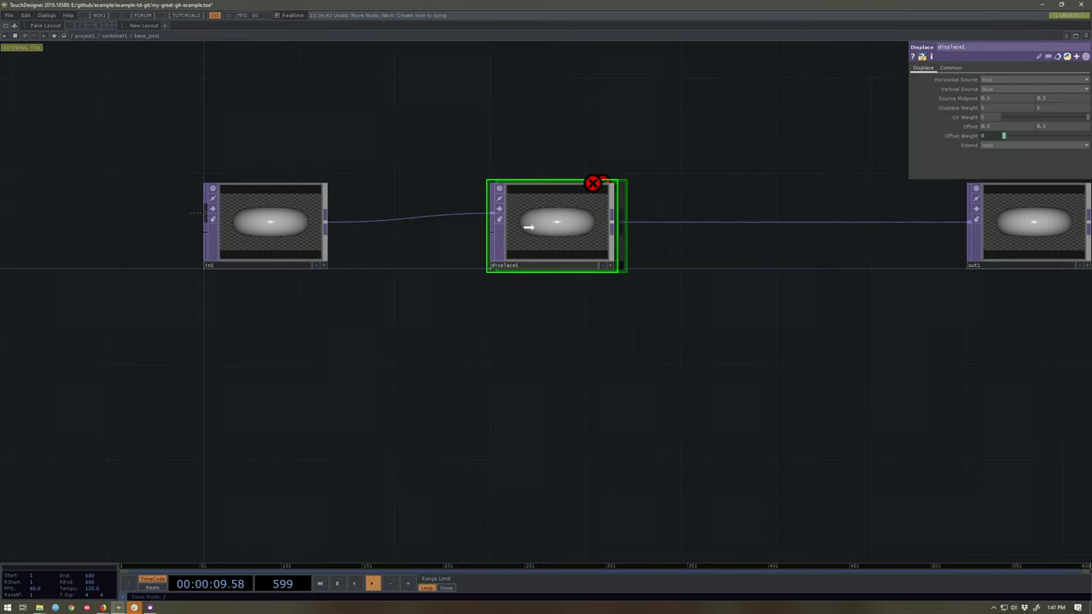
Step: Add a Noise TOP below in1 and connect its output to the second input of displace1
{"action": "key", "text": "Tab"}
{"action": "type", "text": "noi"}
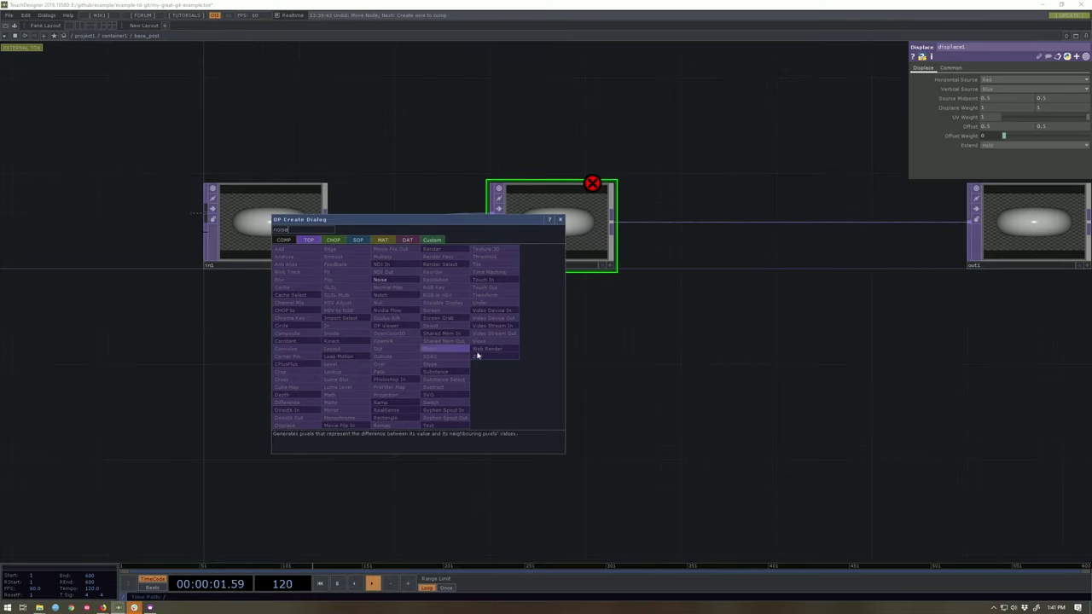
{"action": "left_click", "coordinate": [396, 283]}
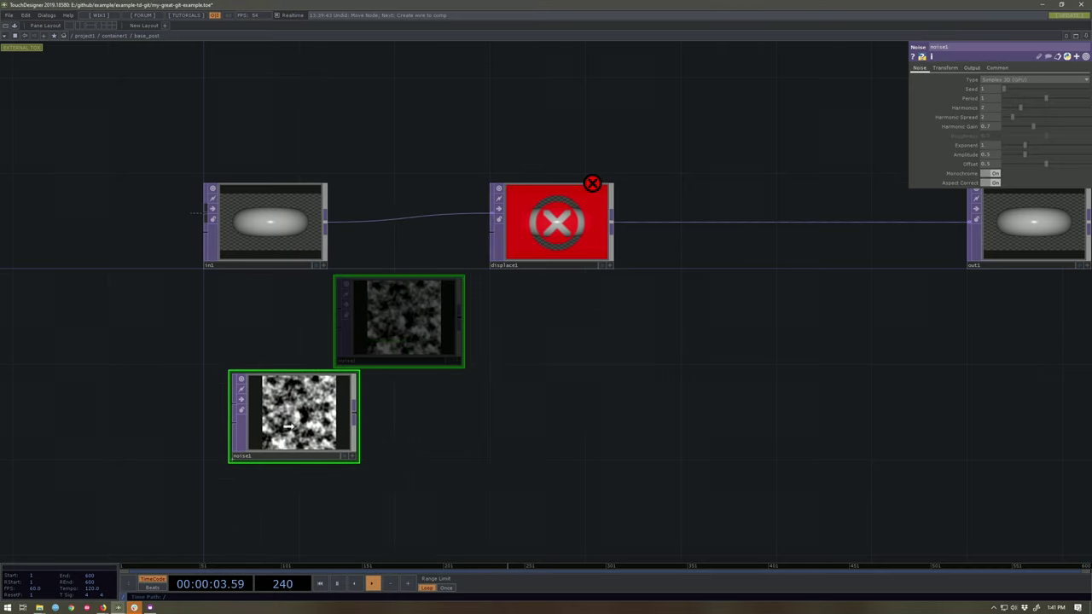
{"action": "left_click", "coordinate": [268, 430]}
{"action": "left_click_drag", "start_coordinate": [324, 419], "coordinate": [559, 232]}
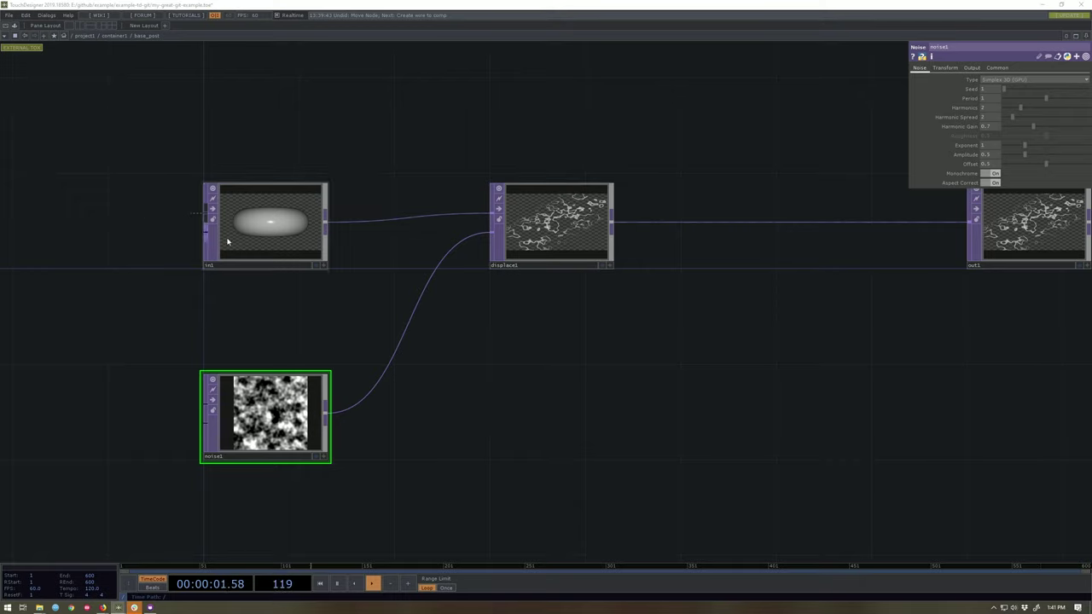
Step: Set displace1's offset and displace weight to 0 on both axes
{"action": "left_click", "coordinate": [550, 195]}
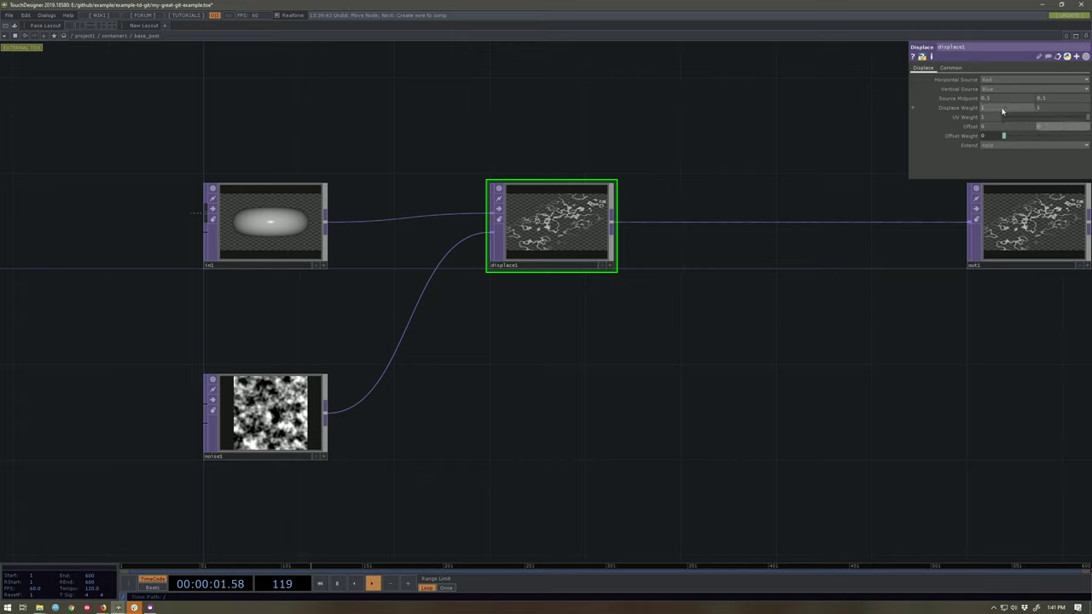
{"action": "type", "text": "0"}
{"action": "key", "text": "Tab"}
{"action": "type", "text": "0"}
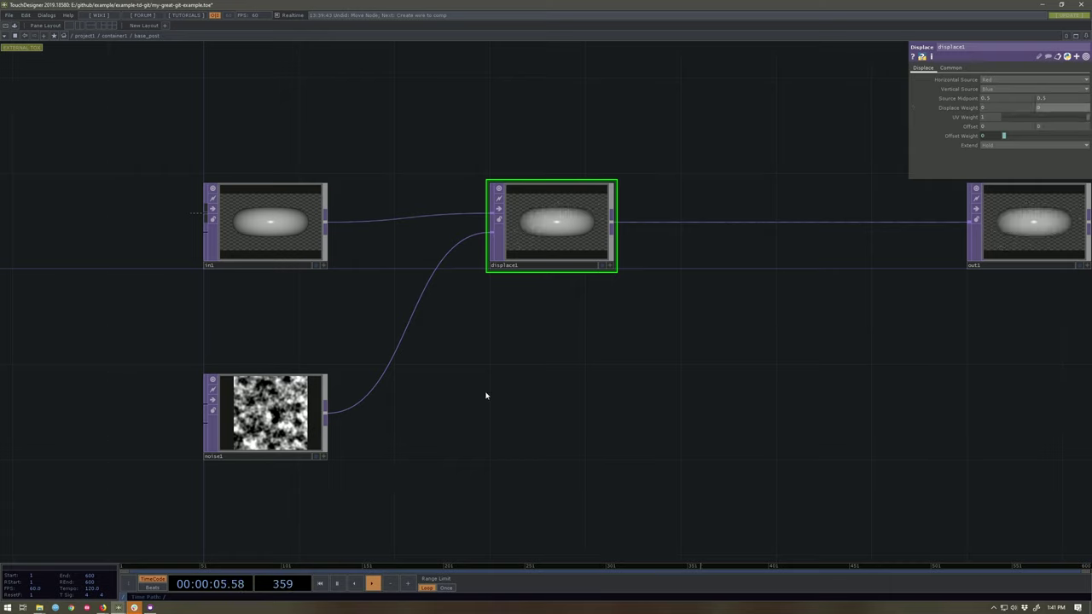
Step: Raise displace1's horizontal displace weight to about 0.2
{"action": "middle_click_drag", "start_coordinate": [1001, 111], "coordinate": [1001, 111]}
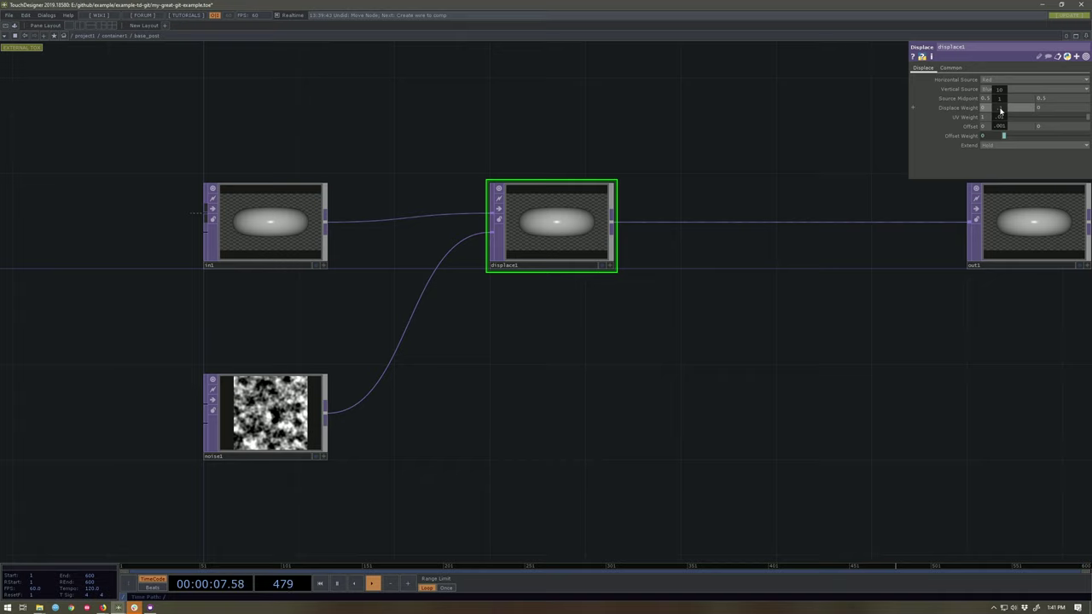
{"action": "left_click", "coordinate": [966, 108]}
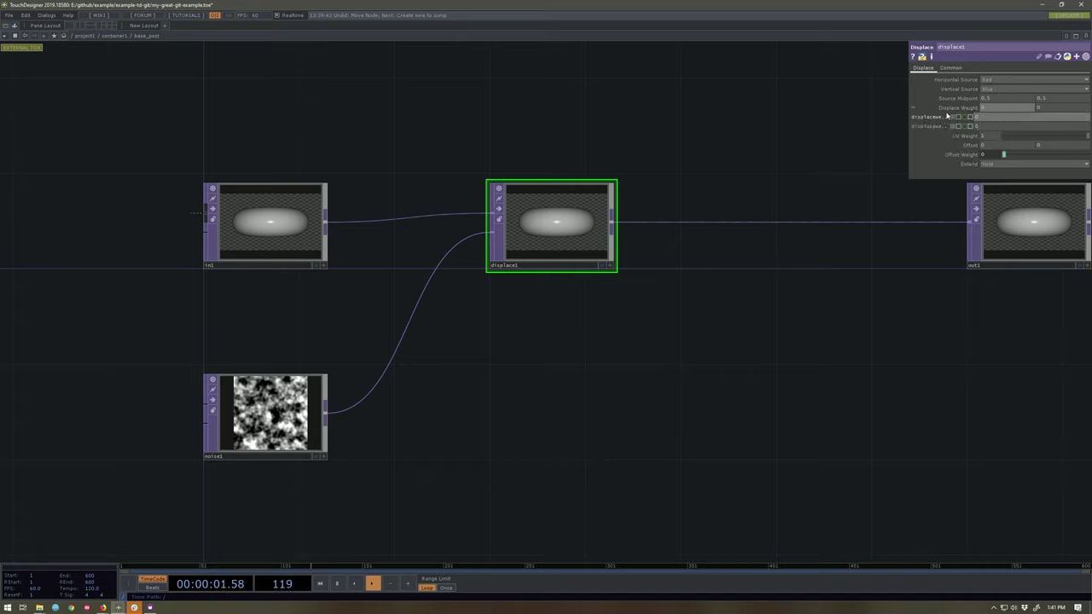
{"action": "left_click", "coordinate": [952, 110]}
{"action": "middle_click_drag", "start_coordinate": [995, 107], "coordinate": [1017, 110]}
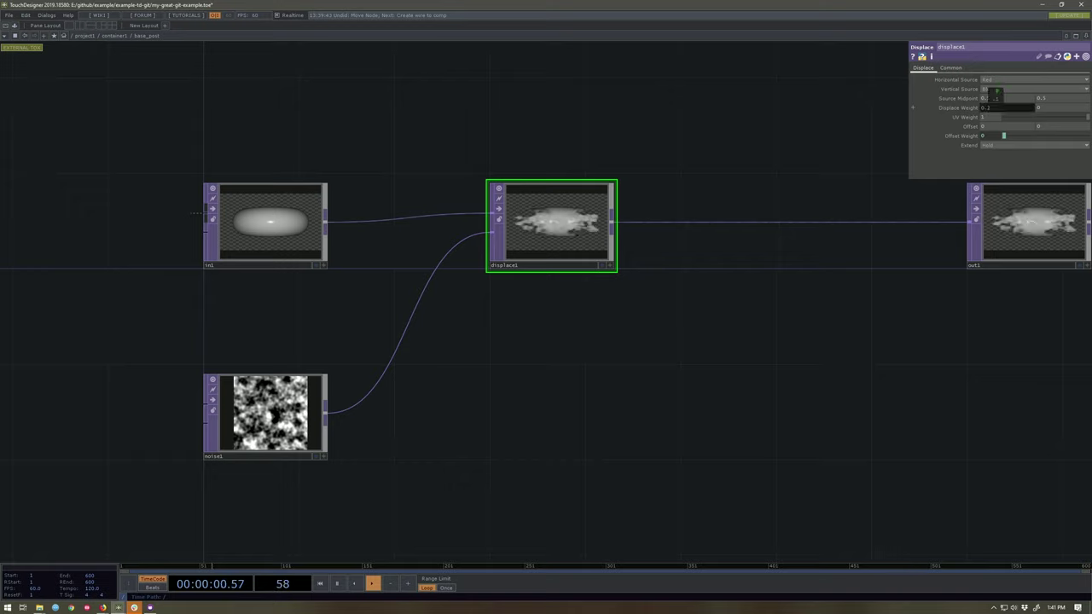
Step: Set the resolution of noise1 to 1 by 20
{"action": "left_click", "coordinate": [273, 441]}
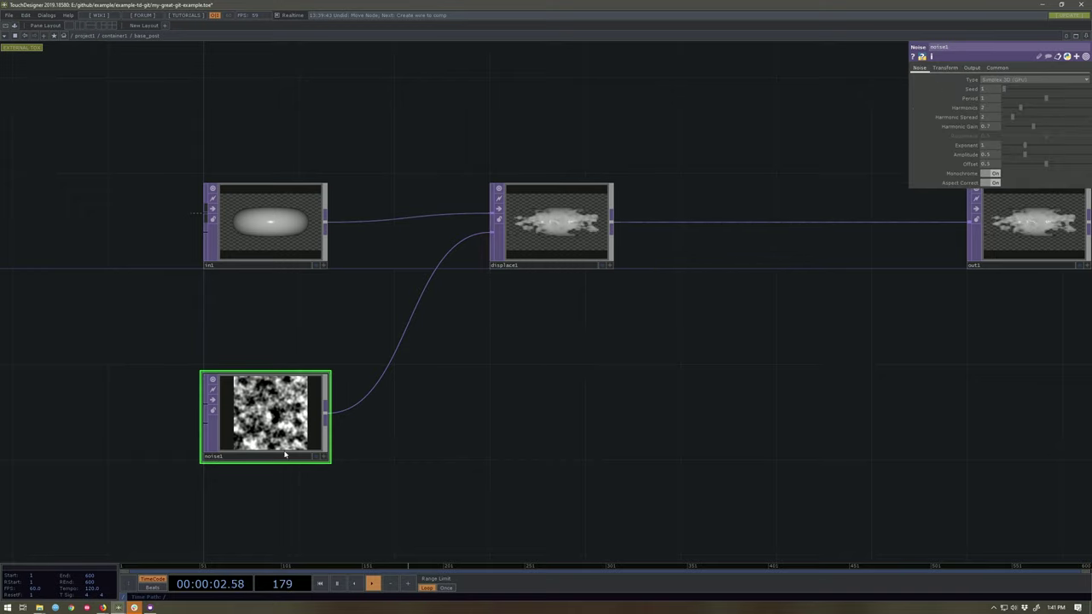
{"action": "left_click", "coordinate": [996, 67]}
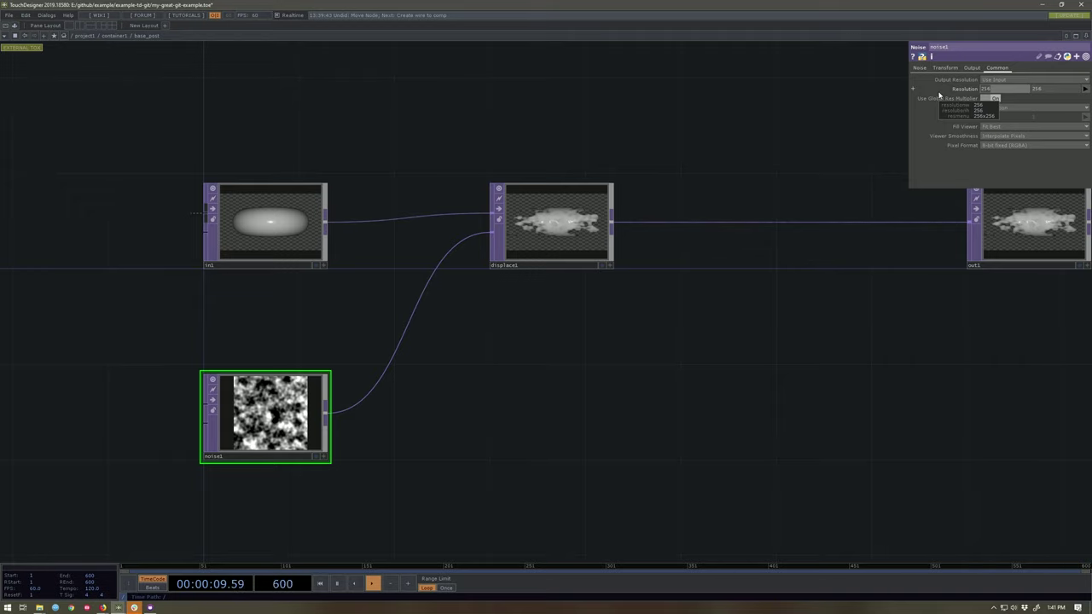
{"action": "key", "text": "Tab"}
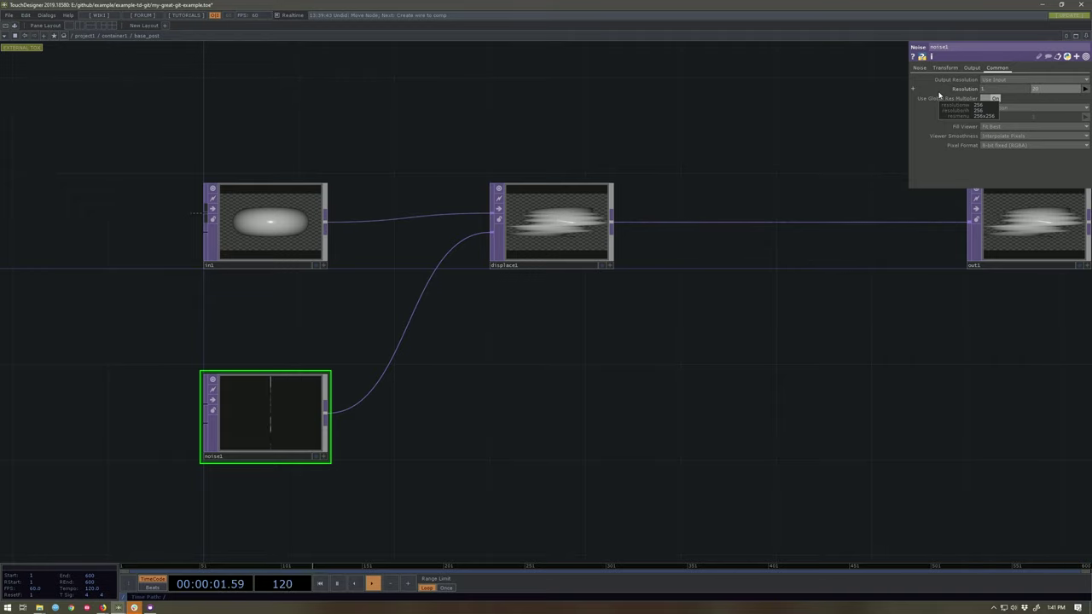
Step: Set displace1's input smoothness to Nearest Pixel
{"action": "scroll", "coordinate": [581, 220], "scroll_direction": "up", "scroll_amount": 8}
{"action": "scroll", "coordinate": [556, 199], "scroll_direction": "up", "scroll_amount": 1}
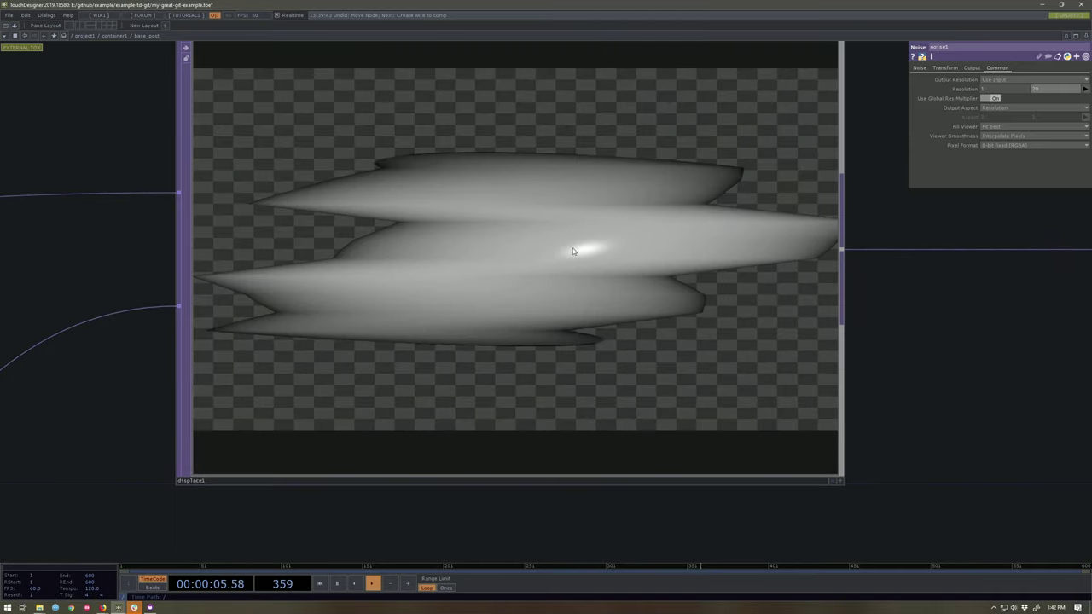
{"action": "left_click", "coordinate": [736, 250]}
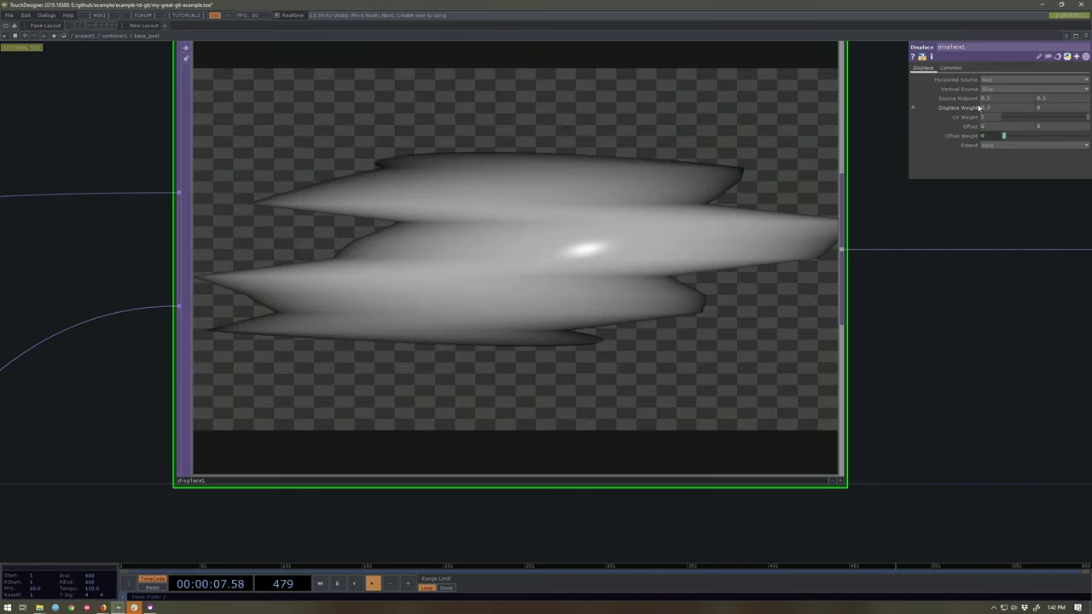
{"action": "left_click", "coordinate": [949, 68]}
{"action": "left_click", "coordinate": [998, 145]}
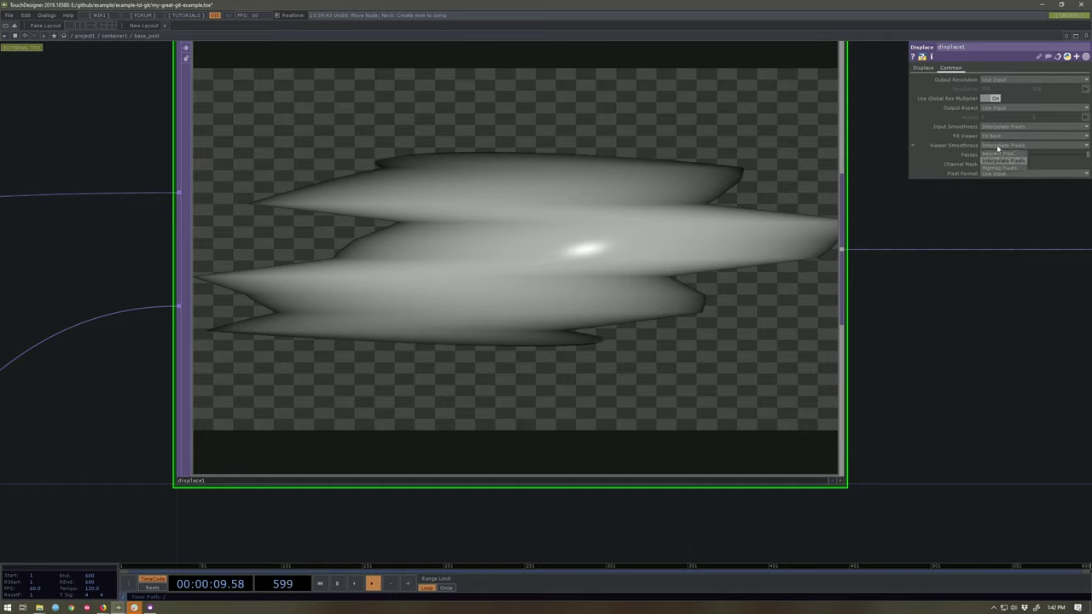
{"action": "left_click", "coordinate": [1010, 147]}
{"action": "left_click", "coordinate": [1003, 163]}
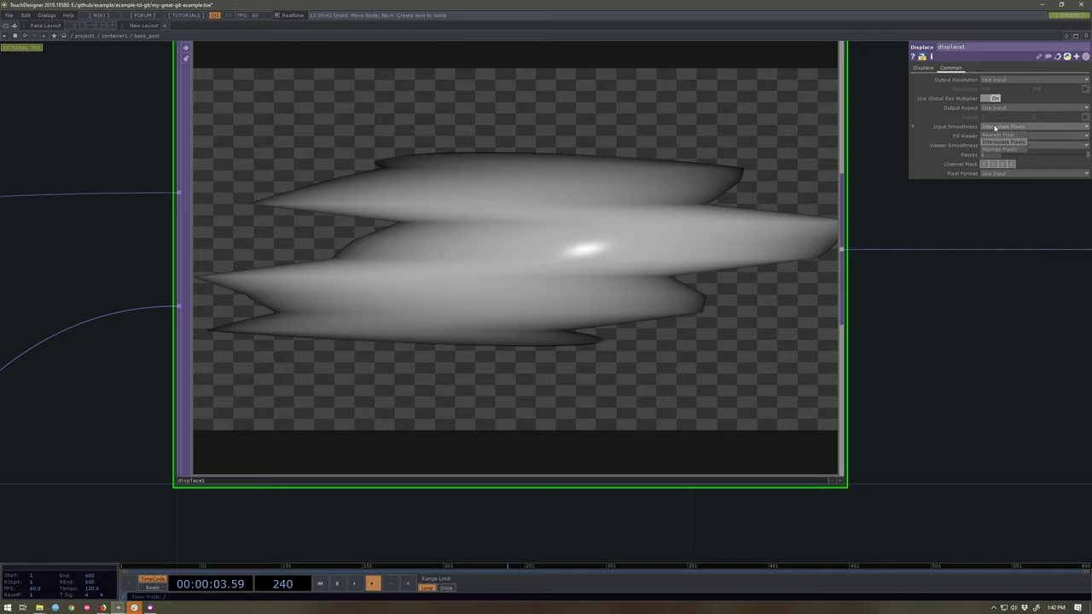
{"action": "left_click", "coordinate": [996, 135]}
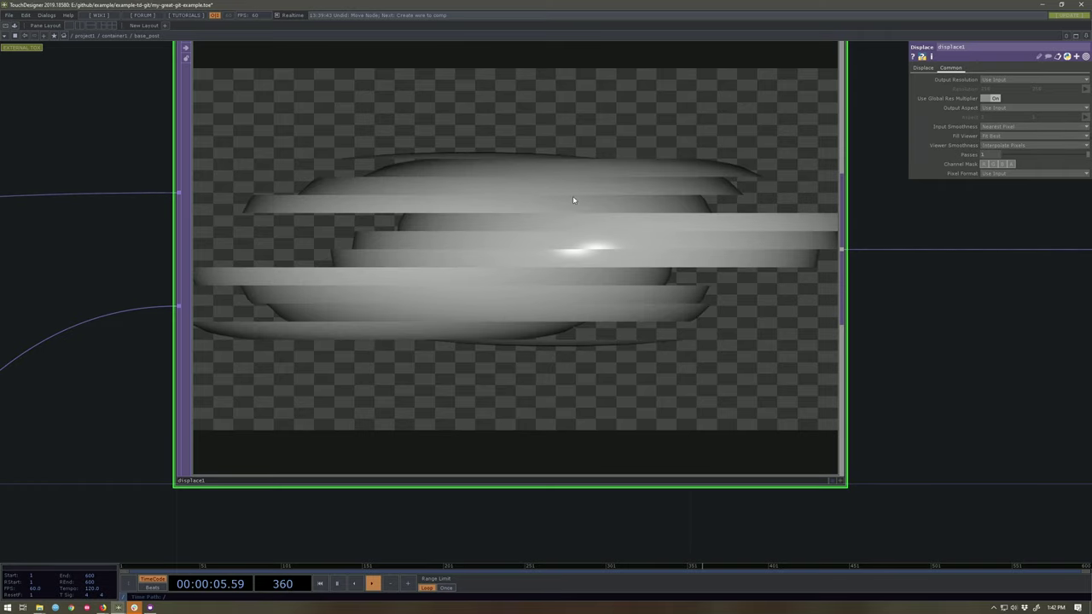
Step: Turn off the red channel in displace1's channel mask
{"action": "scroll", "coordinate": [470, 190], "scroll_direction": "down", "scroll_amount": 4}
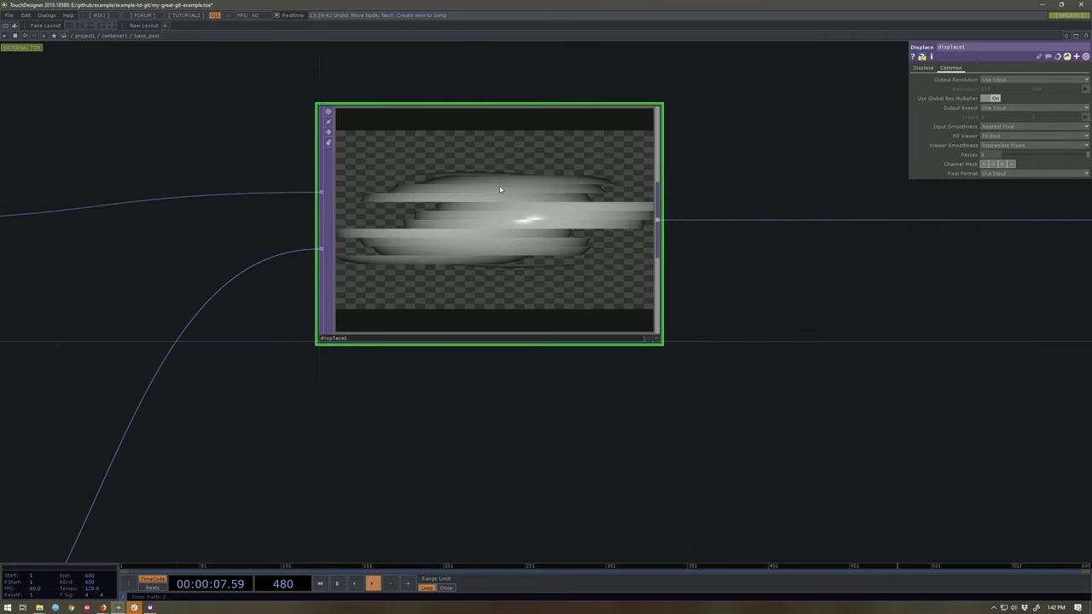
{"action": "scroll", "coordinate": [561, 237], "scroll_direction": "up", "scroll_amount": 3}
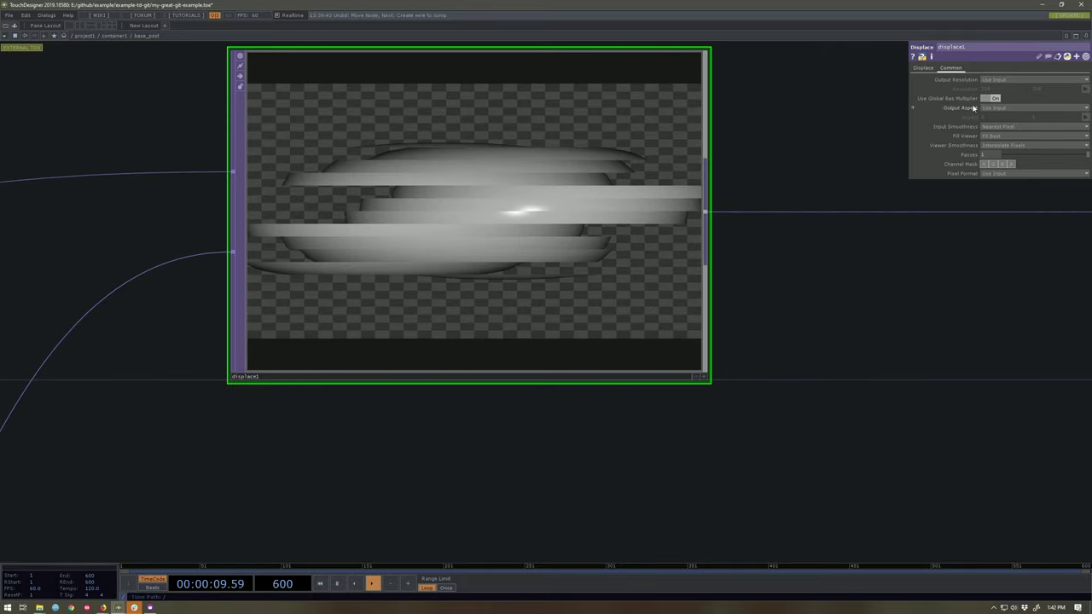
{"action": "left_click", "coordinate": [986, 164]}
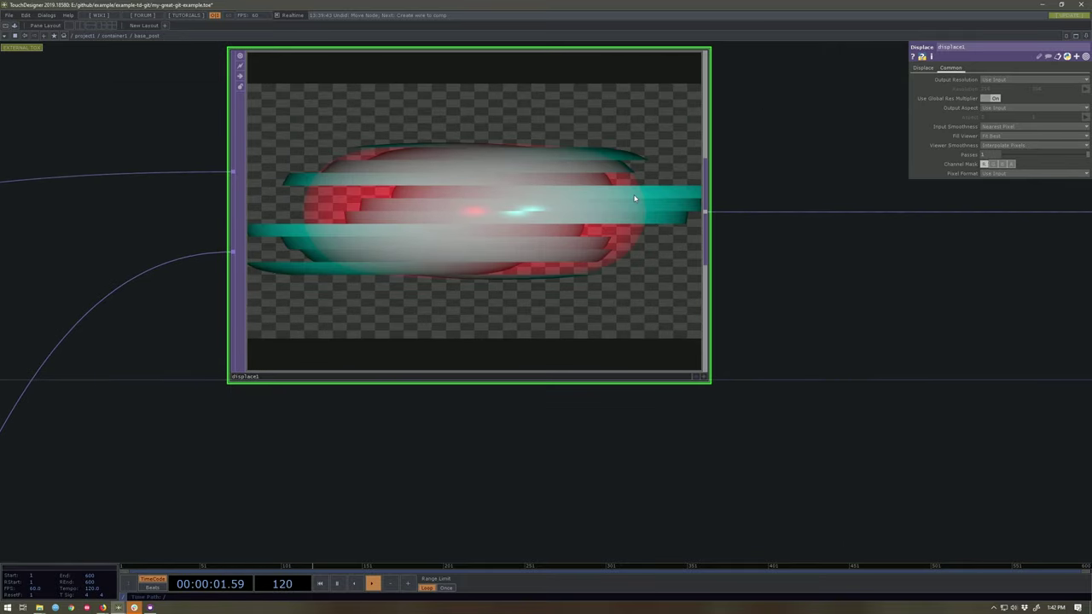
Step: Reduce displace1's horizontal displace weight to about 0.04
{"action": "scroll", "coordinate": [828, 221], "scroll_direction": "down", "scroll_amount": 3}
{"action": "scroll", "coordinate": [725, 227], "scroll_direction": "up", "scroll_amount": 2}
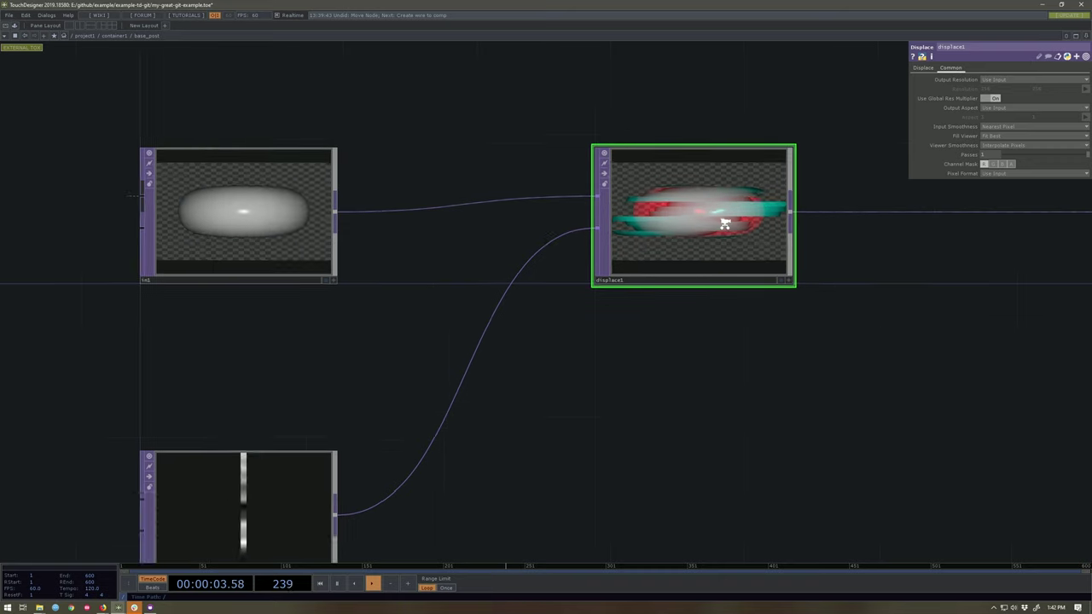
{"action": "left_click", "coordinate": [930, 71]}
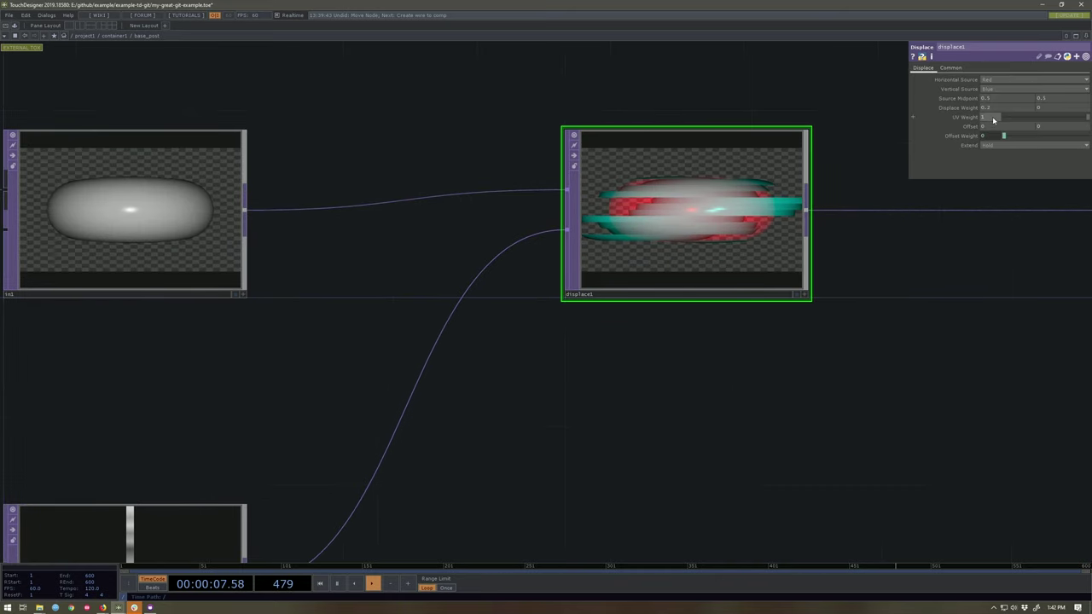
{"action": "middle_click_drag", "start_coordinate": [994, 110], "coordinate": [991, 96]}
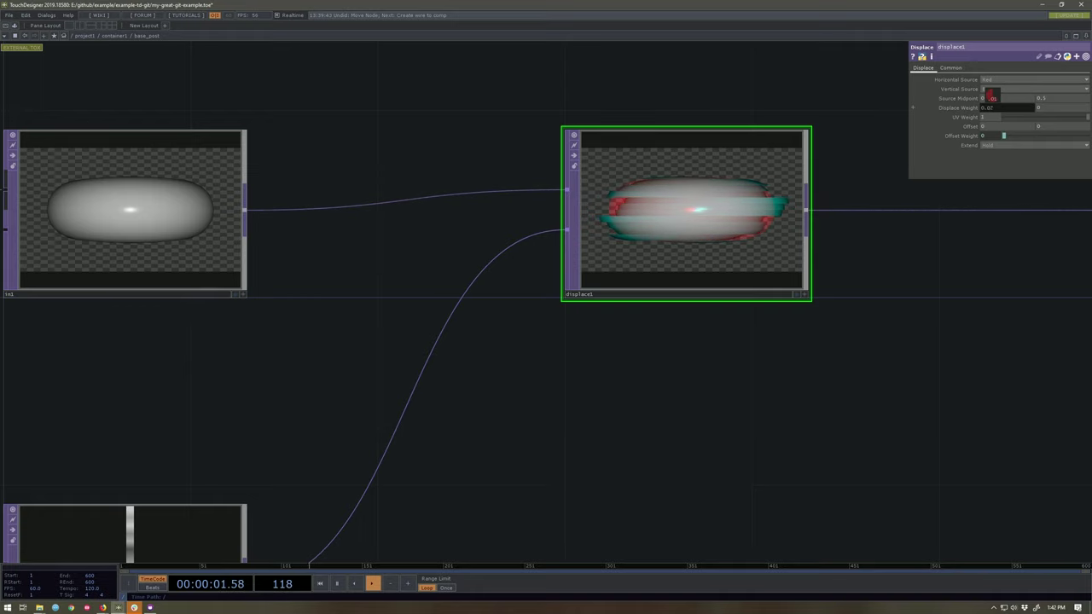
{"action": "scroll", "coordinate": [862, 259], "scroll_direction": "down", "scroll_amount": 4}
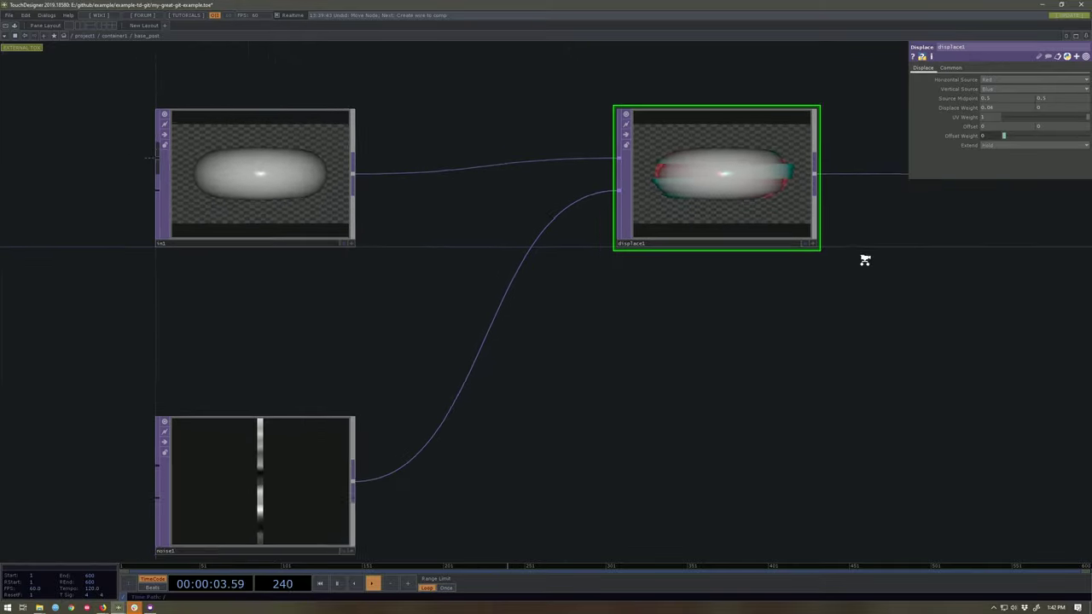
Step: Animate noise1 by driving its Z translation with absTime.seconds
{"action": "left_click", "coordinate": [395, 457]}
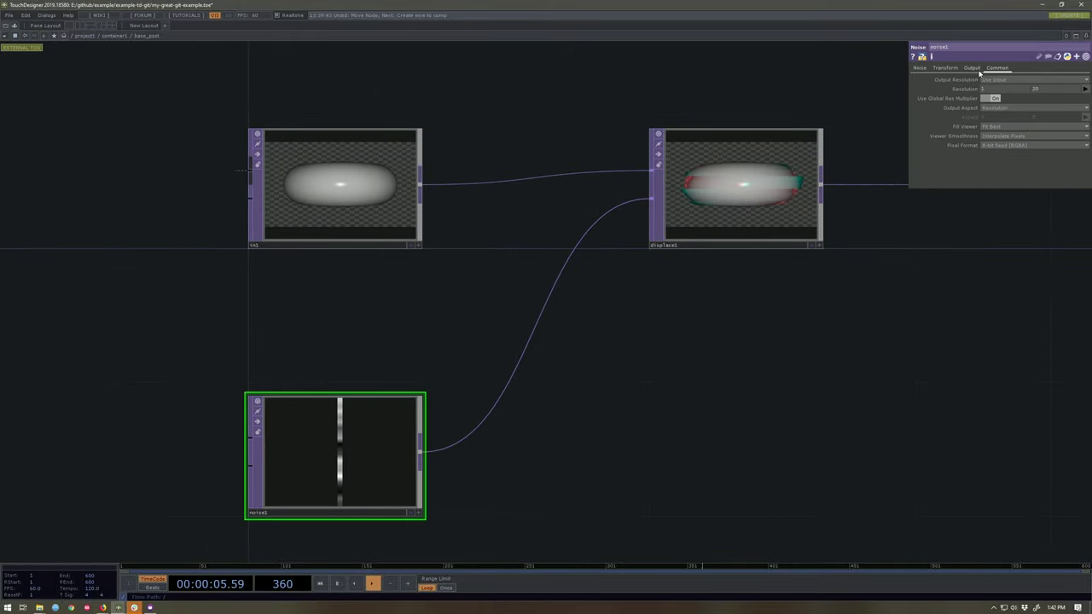
{"action": "left_click", "coordinate": [943, 70]}
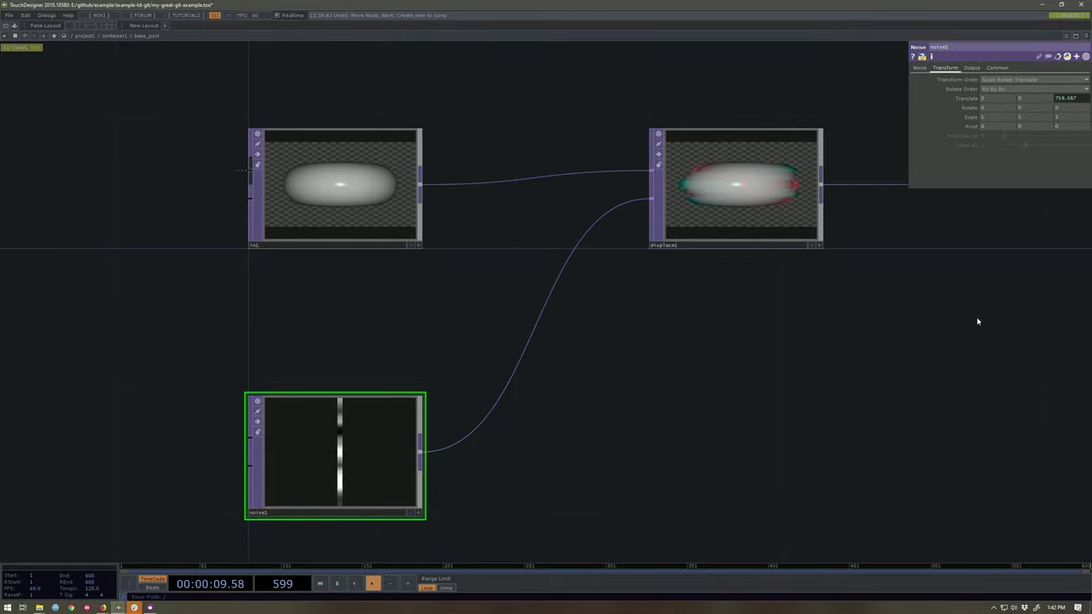
{"action": "scroll", "coordinate": [789, 271], "scroll_direction": "up", "scroll_amount": 4}
{"action": "left_click_drag", "start_coordinate": [789, 271], "coordinate": [818, 355]}
{"action": "scroll", "coordinate": [664, 225], "scroll_direction": "up", "scroll_amount": 1}
{"action": "left_click_drag", "start_coordinate": [664, 224], "coordinate": [672, 243]}
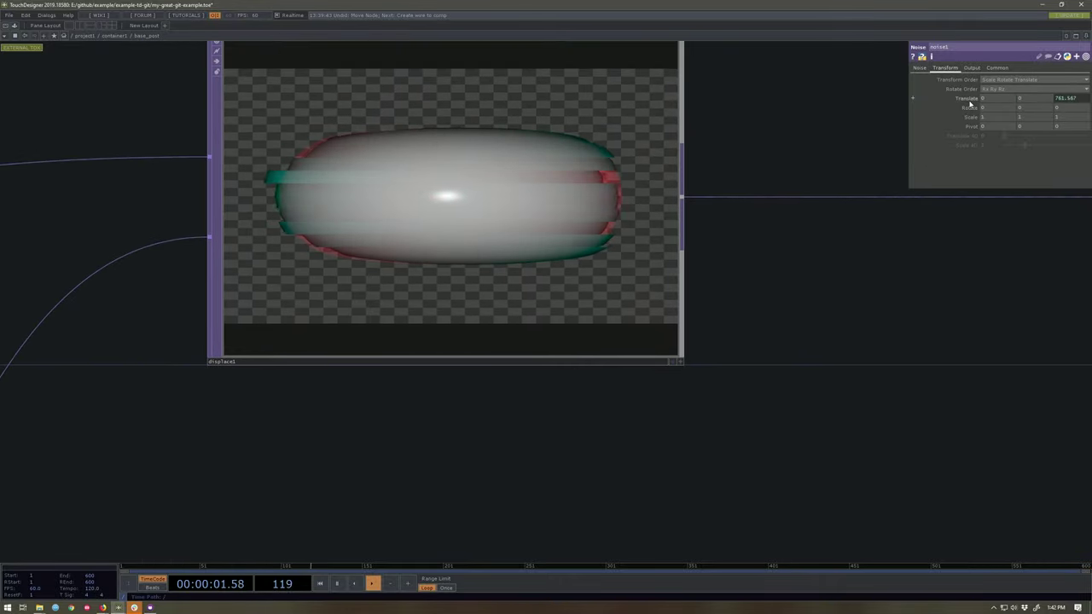
Step: Slow the noise animation by changing noise1's tz expression to absTime.seconds * 0.5
{"action": "left_click", "coordinate": [968, 99]}
{"action": "left_click", "coordinate": [1051, 126]}
{"action": "type", "text": "* "}
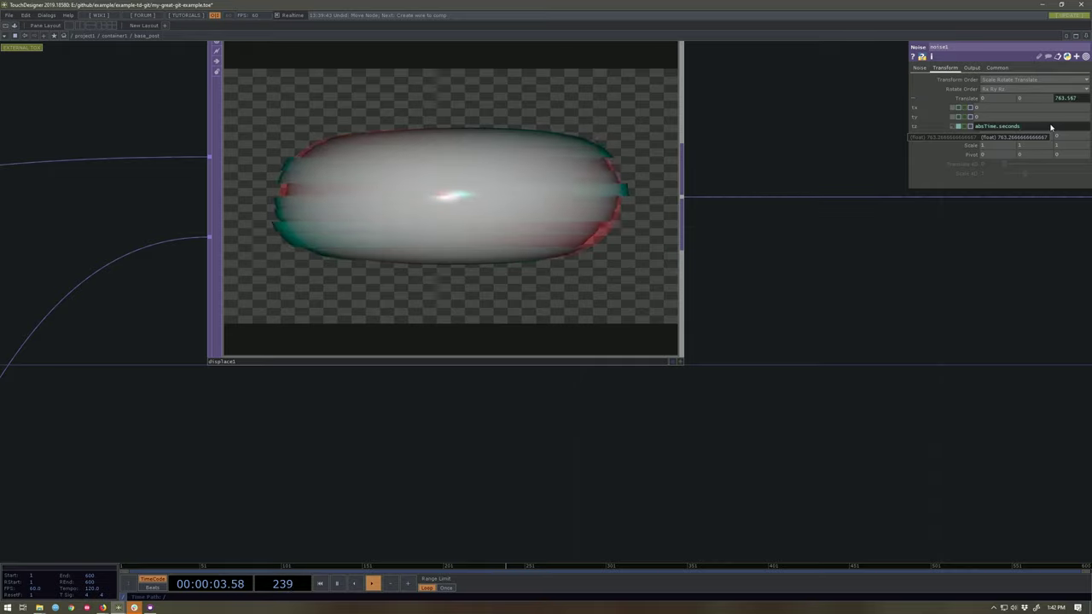
{"action": "type", "text": "0.5"}
{"action": "key", "text": "Return"}
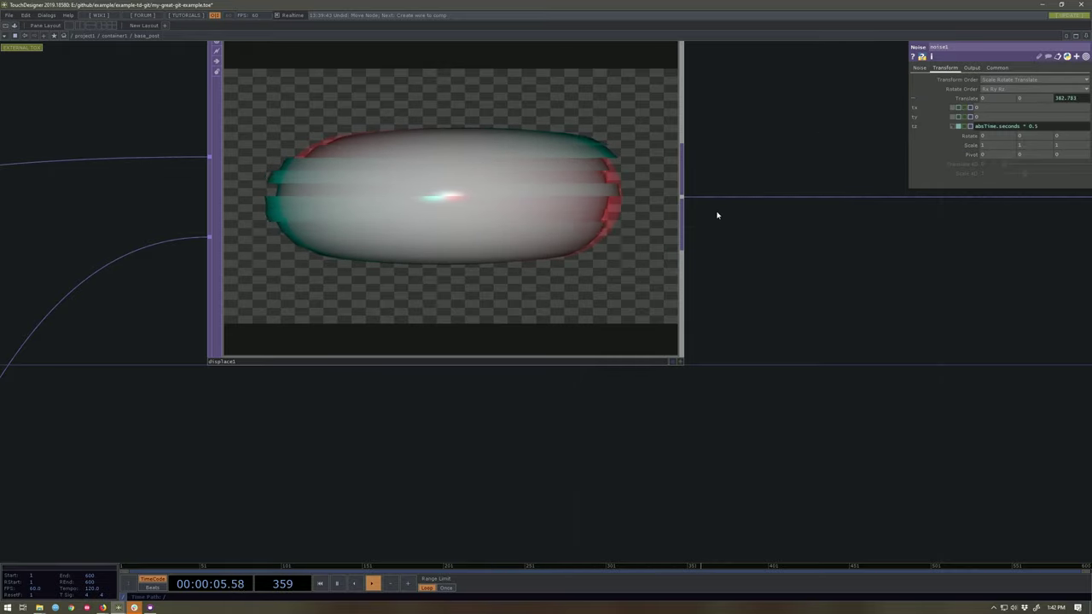
Step: Add a Blur TOP above the wire between displace1 and out1
{"action": "scroll", "coordinate": [756, 151], "scroll_direction": "down", "scroll_amount": 5}
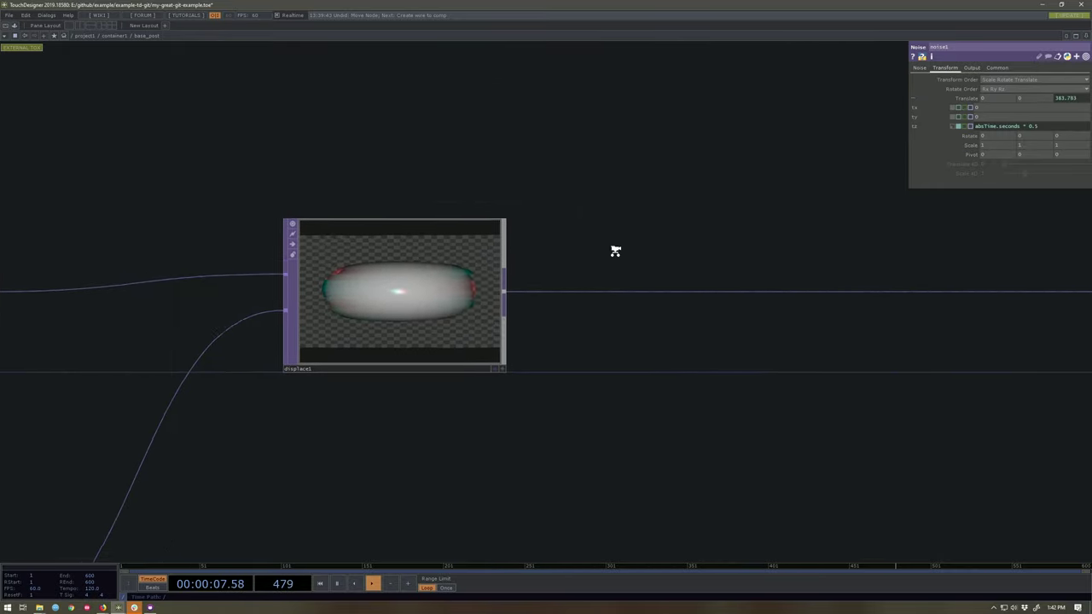
{"action": "key", "text": "Tab"}
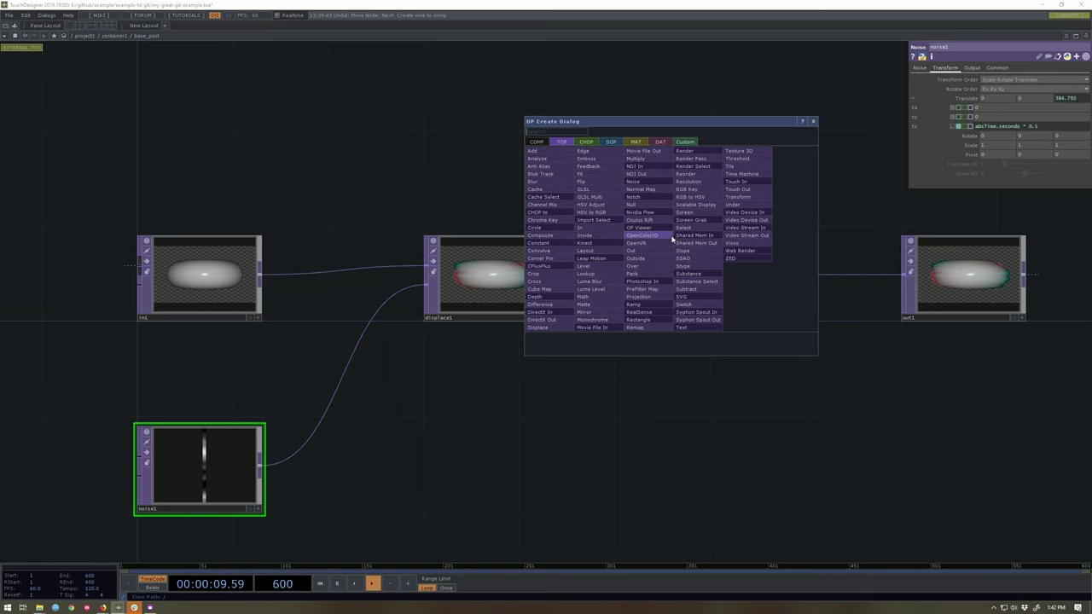
{"action": "type", "text": "bl"}
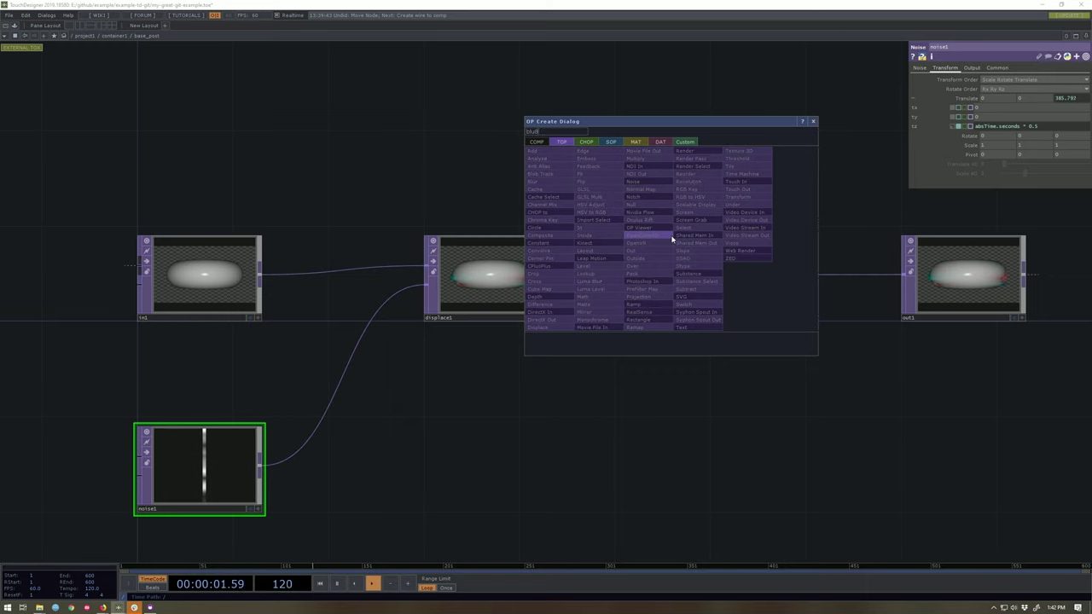
{"action": "type", "text": "ur"}
{"action": "left_click", "coordinate": [546, 184]}
{"action": "left_click", "coordinate": [658, 163]}
Step: Move in1 up, connect its output to blur1, and align blur1 in the same row
{"action": "left_click_drag", "start_coordinate": [208, 215], "coordinate": [195, 207]}
{"action": "key", "text": "ctrl+z"}
{"action": "left_click_drag", "start_coordinate": [173, 275], "coordinate": [175, 194]}
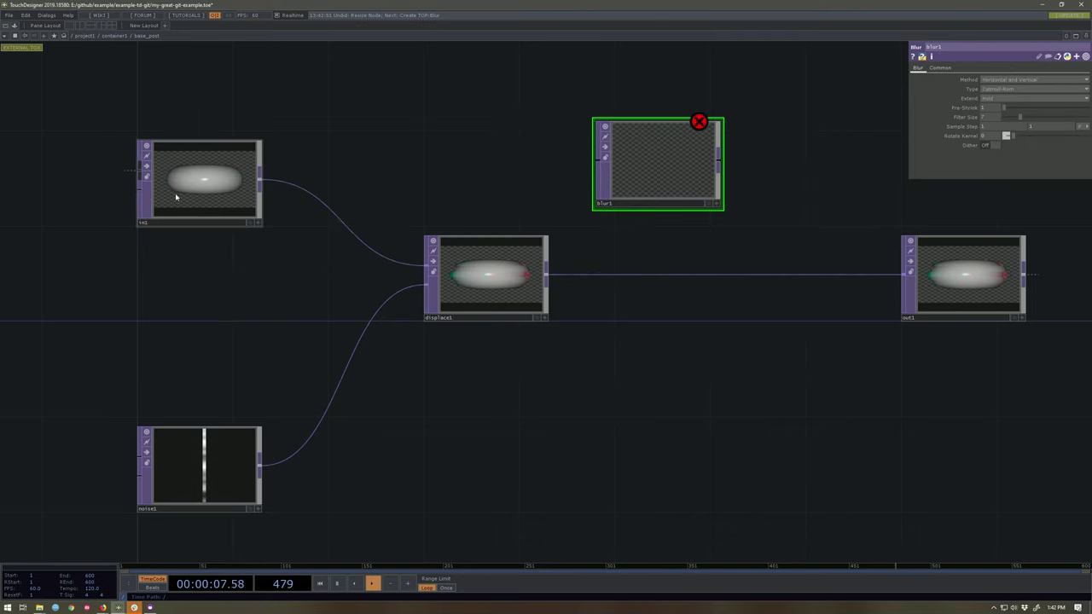
{"action": "left_click_drag", "start_coordinate": [262, 179], "coordinate": [598, 162]}
{"action": "left_click_drag", "start_coordinate": [674, 163], "coordinate": [690, 183]}
Step: Move out1 farther from displace1 and insert a Composite TOP on the wire between them
{"action": "left_click_drag", "start_coordinate": [878, 270], "coordinate": [674, 268]}
{"action": "left_click_drag", "start_coordinate": [745, 291], "coordinate": [937, 291]}
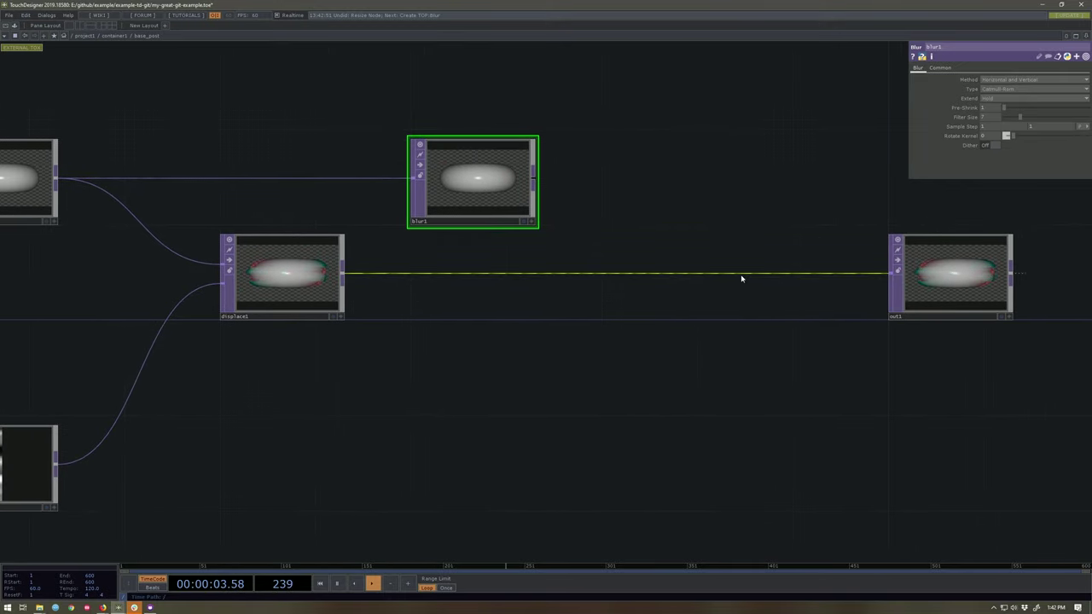
{"action": "right_click", "coordinate": [745, 274]}
{"action": "left_click", "coordinate": [756, 265]}
{"action": "type", "text": "comp"}
{"action": "key", "text": "Return"}
{"action": "left_click", "coordinate": [654, 290]}
{"action": "mouse_move", "coordinate": [654, 290]}
{"action": "left_mouse_down"}
{"action": "mouse_move", "coordinate": [675, 293]}
{"action": "mouse_move", "coordinate": [665, 290]}
{"action": "left_mouse_up"}
Step: Connect blur1's output to comp1 so the blurred image is composited with the displaced one
{"action": "middle_click_drag", "start_coordinate": [540, 183], "coordinate": [649, 379]}
{"action": "left_click_drag", "start_coordinate": [648, 379], "coordinate": [717, 465]}
{"action": "scroll", "coordinate": [622, 378], "scroll_direction": "up", "scroll_amount": 5}
{"action": "left_click_drag", "start_coordinate": [987, 205], "coordinate": [982, 192]}
{"action": "scroll", "coordinate": [751, 178], "scroll_direction": "down", "scroll_amount": 5}
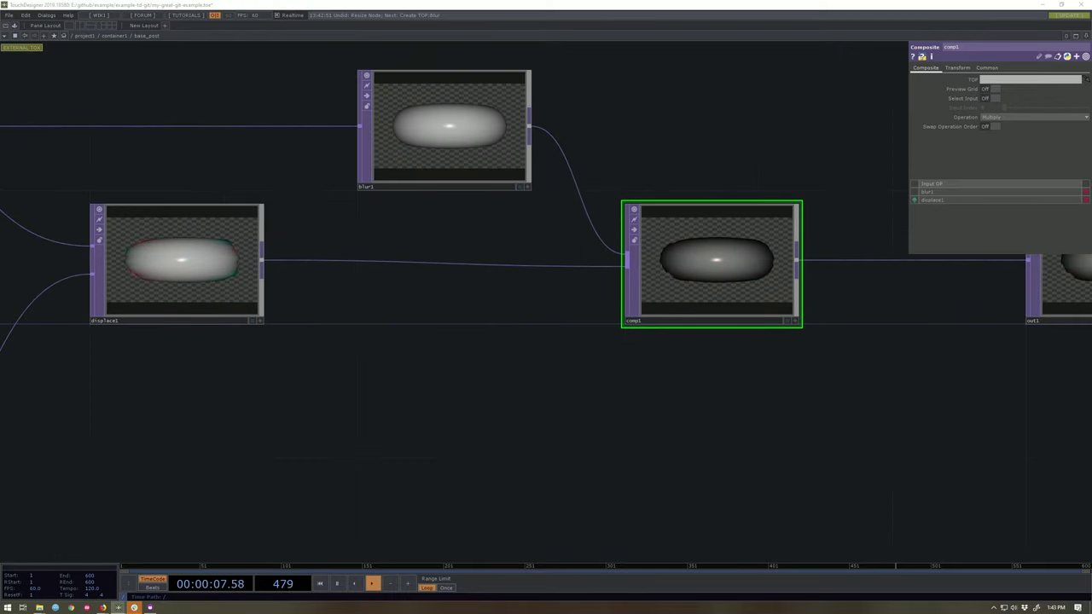
{"action": "left_click_drag", "start_coordinate": [669, 377], "coordinate": [512, 376]}
{"action": "scroll", "coordinate": [541, 251], "scroll_direction": "up", "scroll_amount": 3}
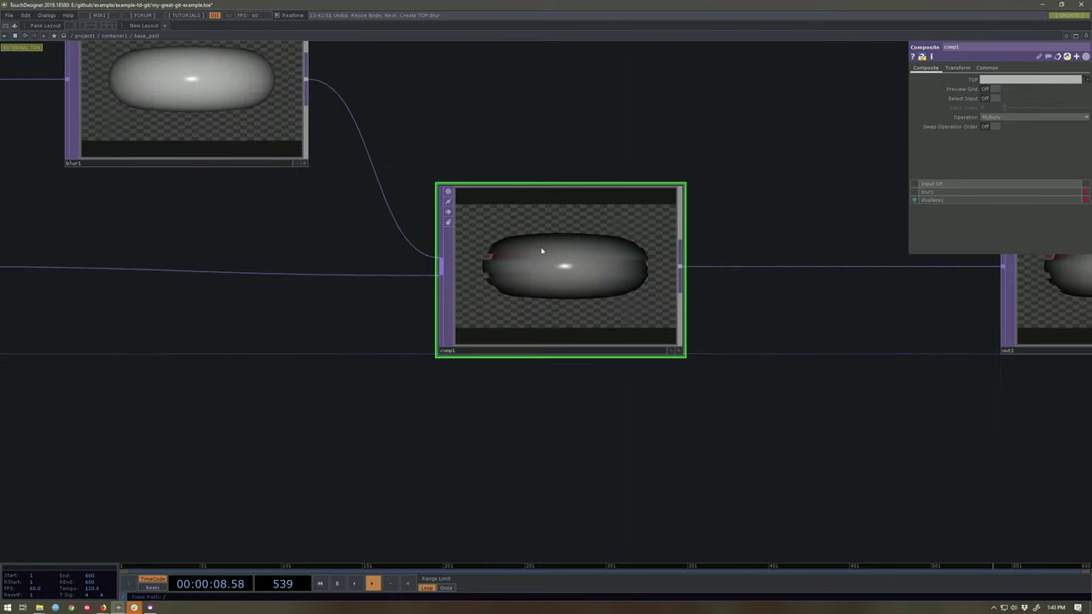
Step: Set comp1's operation to Glow and check the composited result
{"action": "left_click", "coordinate": [1046, 116]}
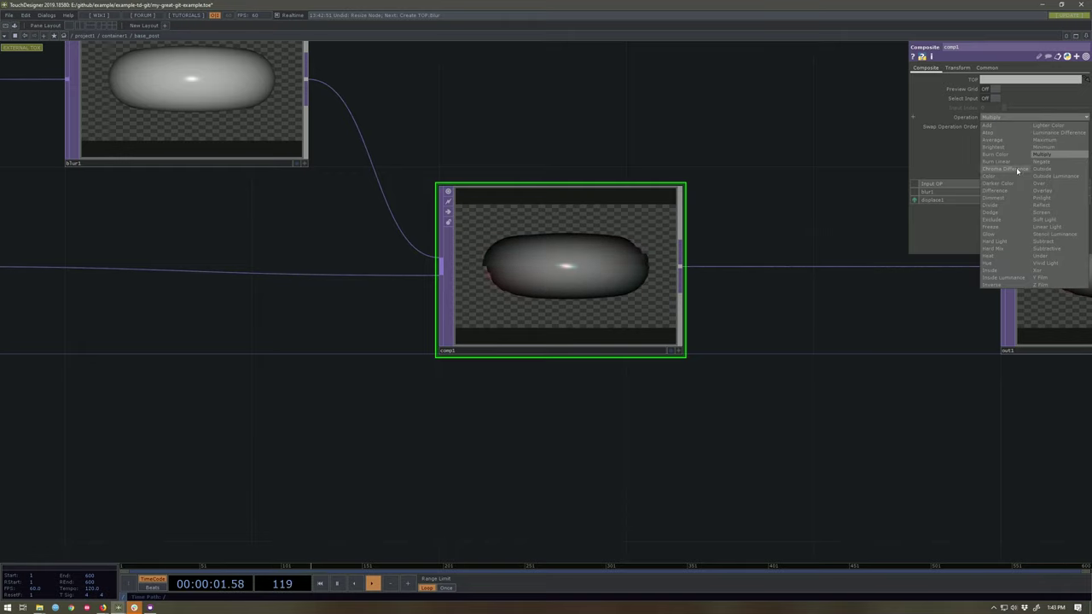
{"action": "left_click", "coordinate": [1001, 236]}
{"action": "scroll", "coordinate": [584, 281], "scroll_direction": "up", "scroll_amount": 5}
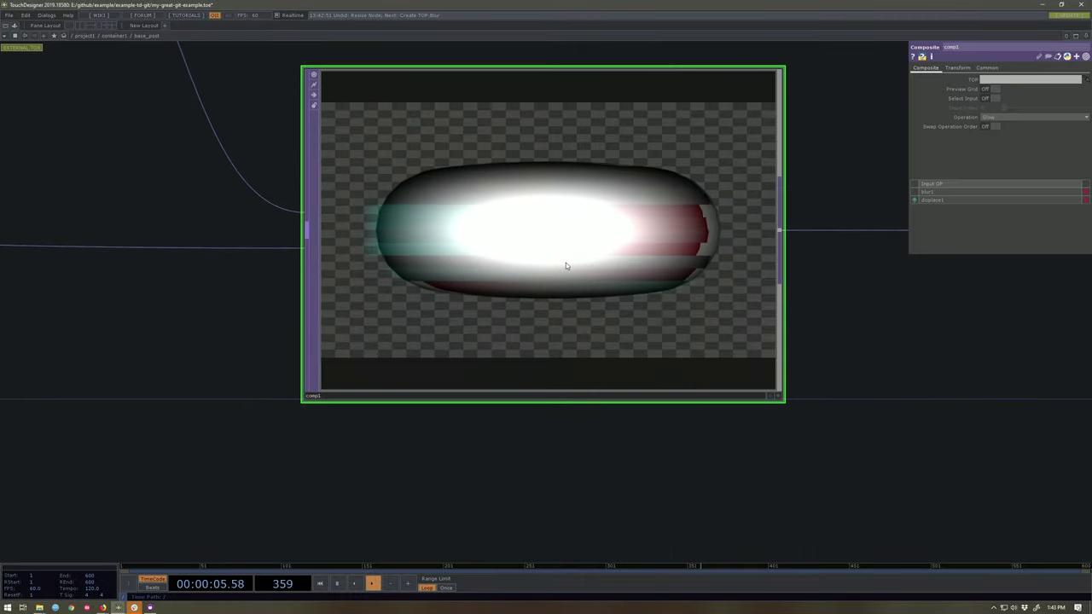
{"action": "scroll", "coordinate": [568, 273], "scroll_direction": "down", "scroll_amount": 5}
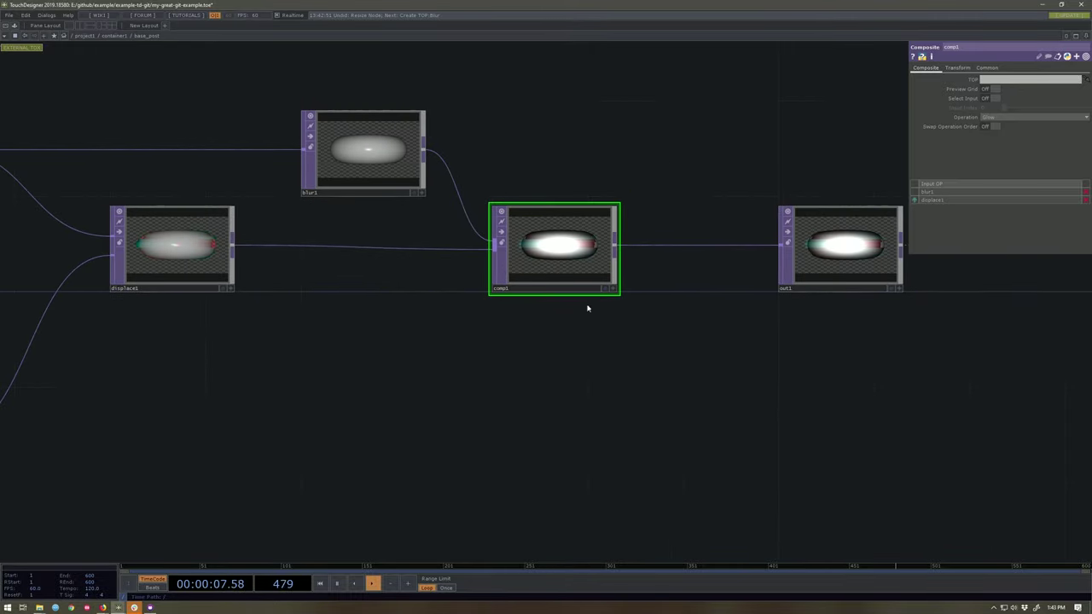
{"action": "scroll", "coordinate": [709, 359], "scroll_direction": "down", "scroll_amount": 5}
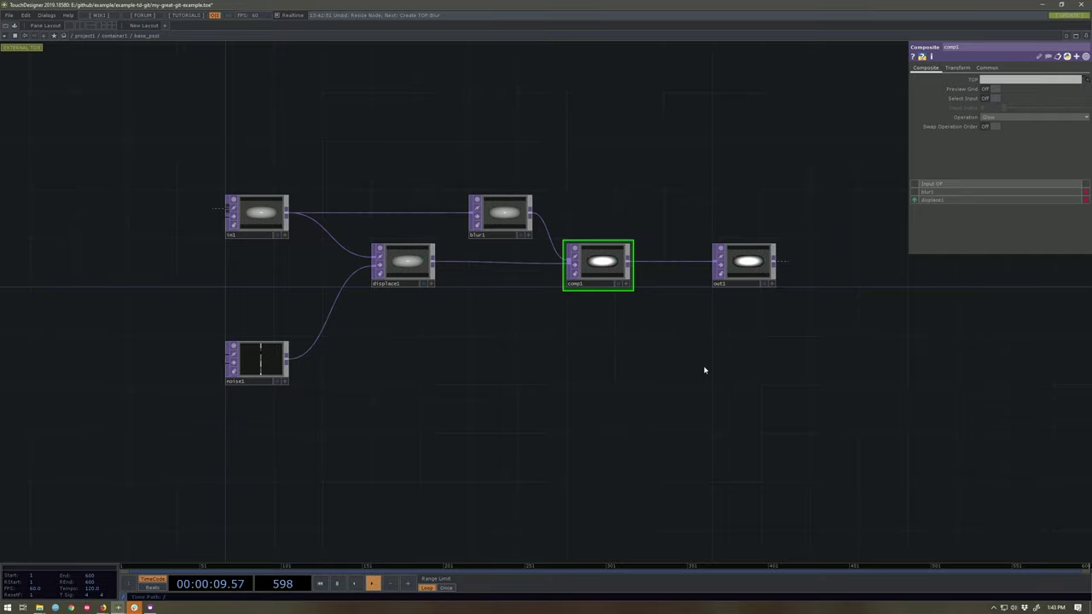
{"action": "scroll", "coordinate": [597, 273], "scroll_direction": "up", "scroll_amount": 5}
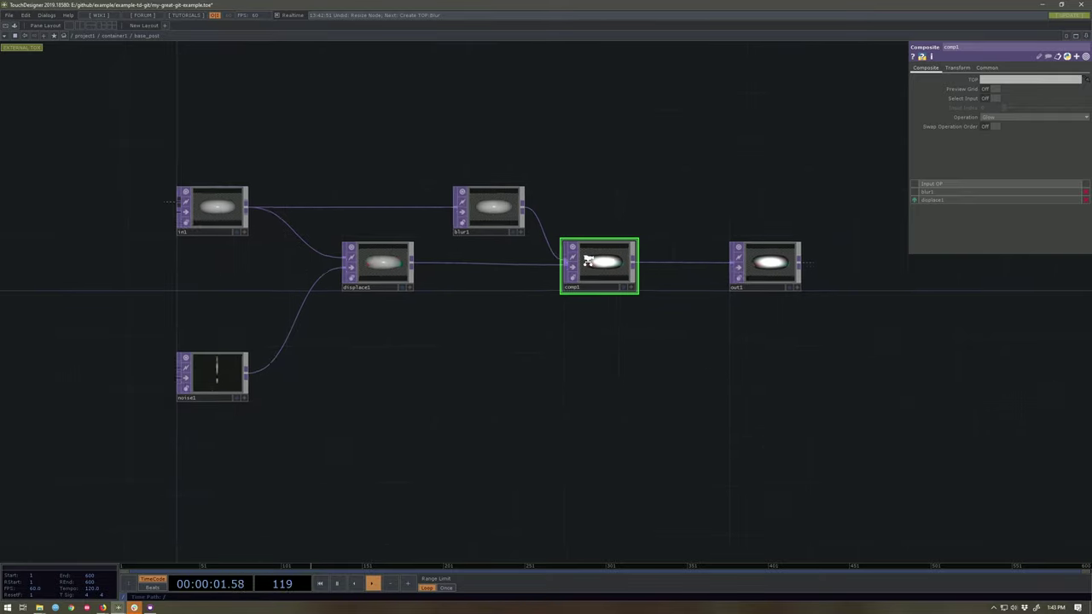
{"action": "scroll", "coordinate": [631, 295], "scroll_direction": "up", "scroll_amount": 3}
{"action": "scroll", "coordinate": [644, 269], "scroll_direction": "up", "scroll_amount": 1}
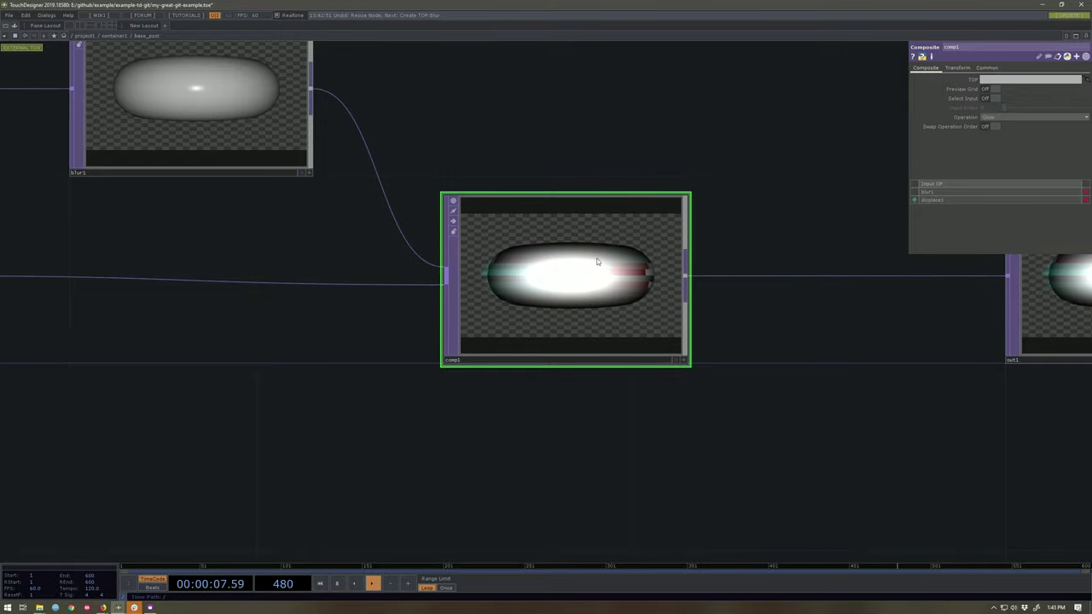
Step: Return to container1's network and save the base_post component to ext-tox as base_post.tox, replacing the existing file
{"action": "scroll", "coordinate": [601, 282], "scroll_direction": "down", "scroll_amount": 10}
{"action": "key", "text": "p"}
{"action": "scroll", "coordinate": [580, 403], "scroll_direction": "down", "scroll_amount": 4}
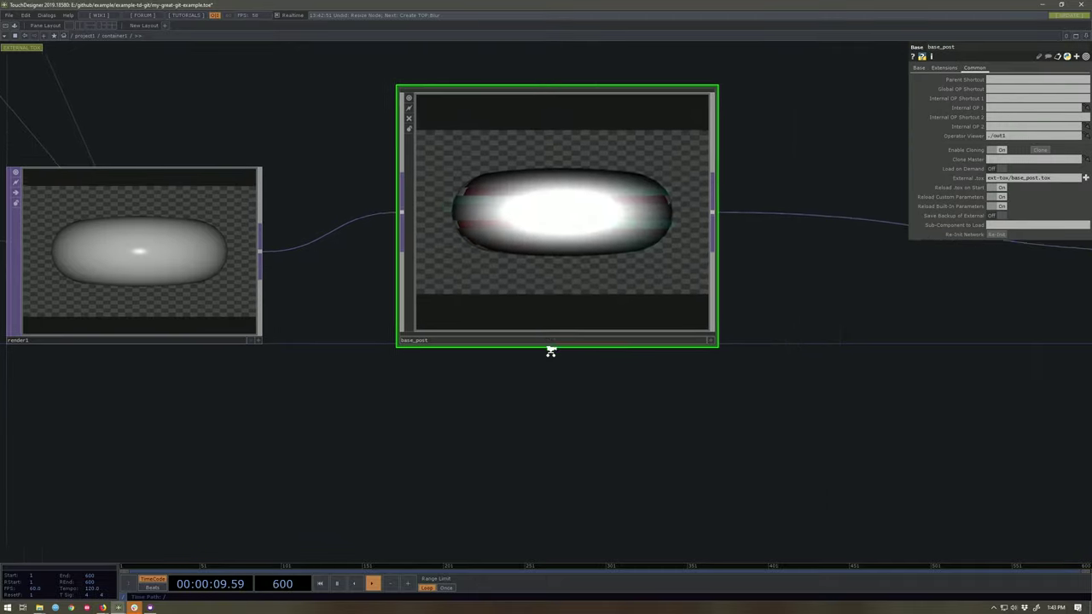
{"action": "right_click", "coordinate": [567, 238]}
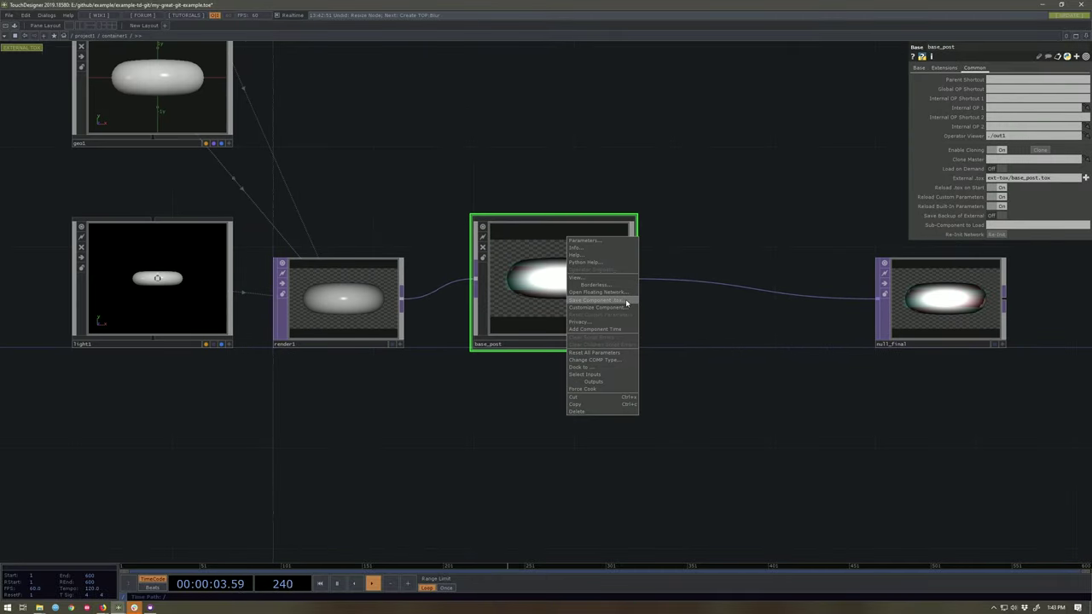
{"action": "left_click", "coordinate": [626, 300]}
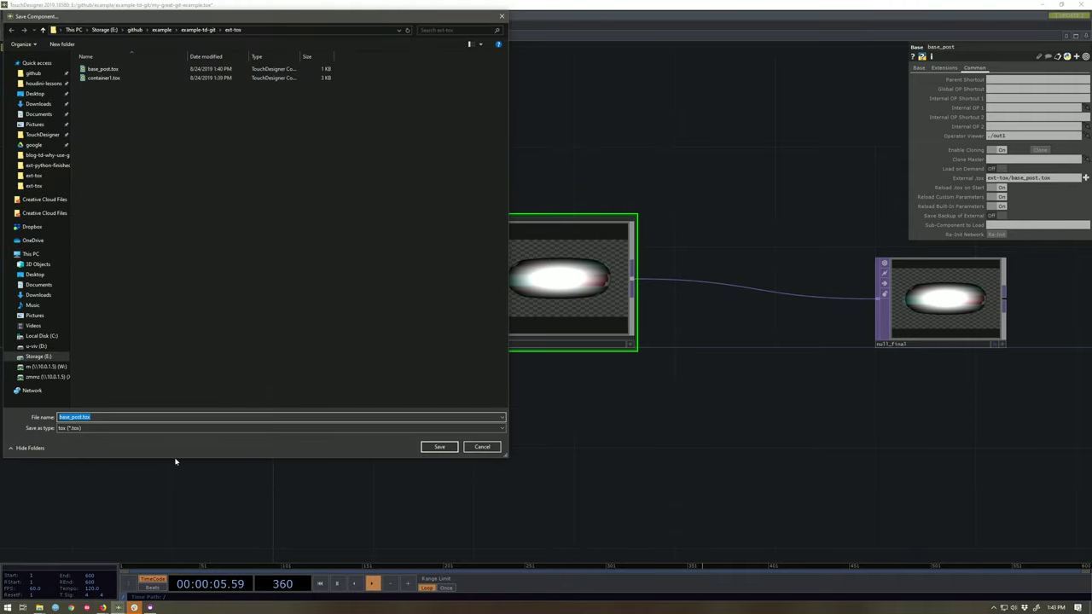
{"action": "left_click", "coordinate": [440, 448]}
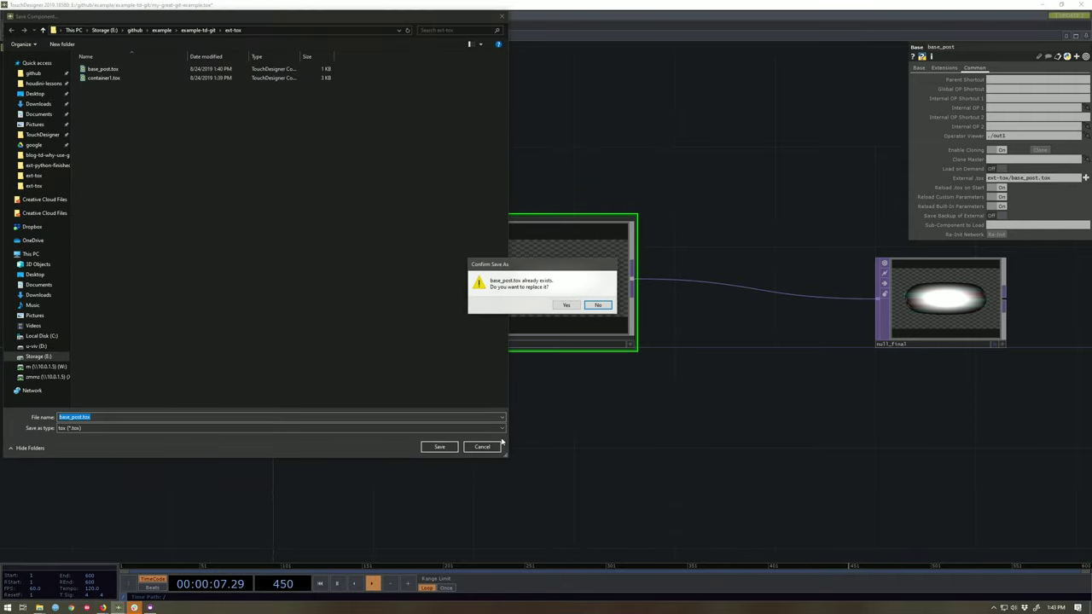
{"action": "left_click", "coordinate": [567, 306]}
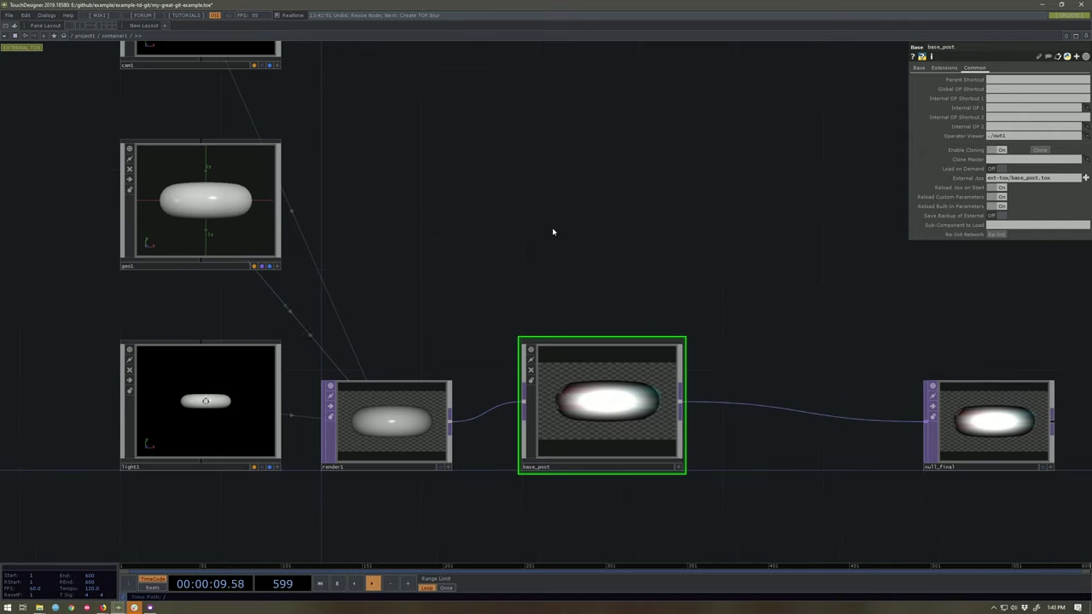
Step: Animate geo1's Y rotation with the expression absTime.seconds
{"action": "left_click", "coordinate": [171, 199]}
{"action": "left_click_drag", "start_coordinate": [332, 197], "coordinate": [220, 157]}
{"action": "scroll", "coordinate": [427, 397], "scroll_direction": "up", "scroll_amount": 3}
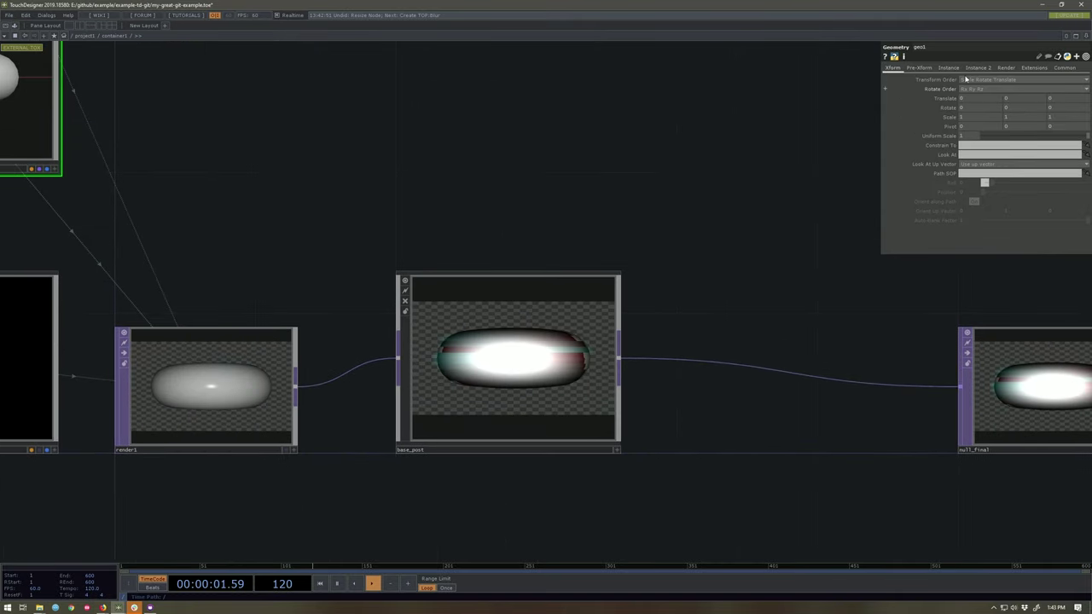
{"action": "left_click", "coordinate": [1037, 109]}
{"action": "type", "text": "abs"}
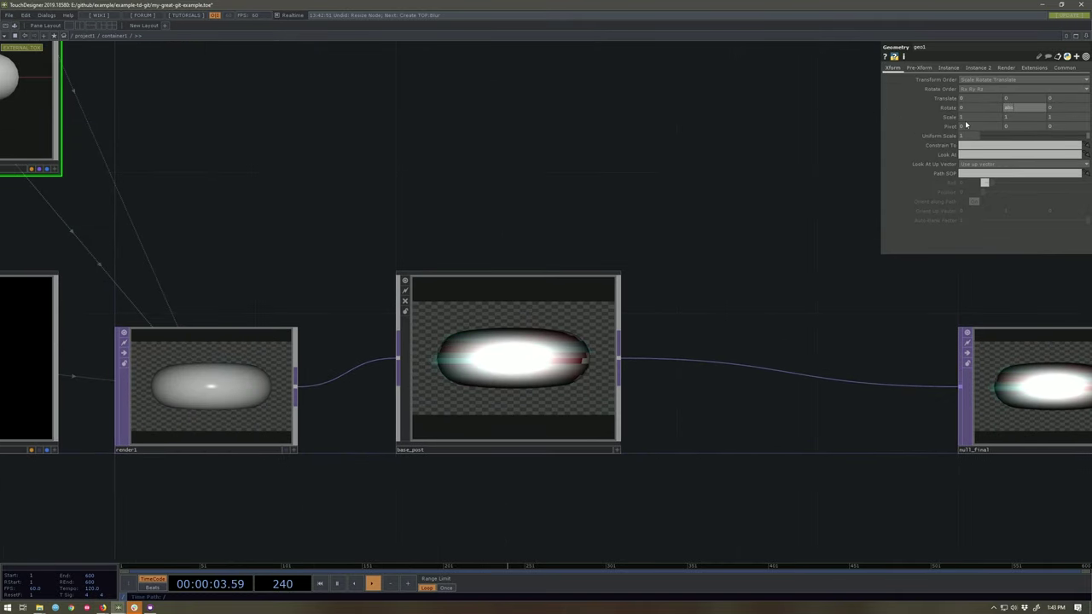
{"action": "type", "text": "Time.seconds"}
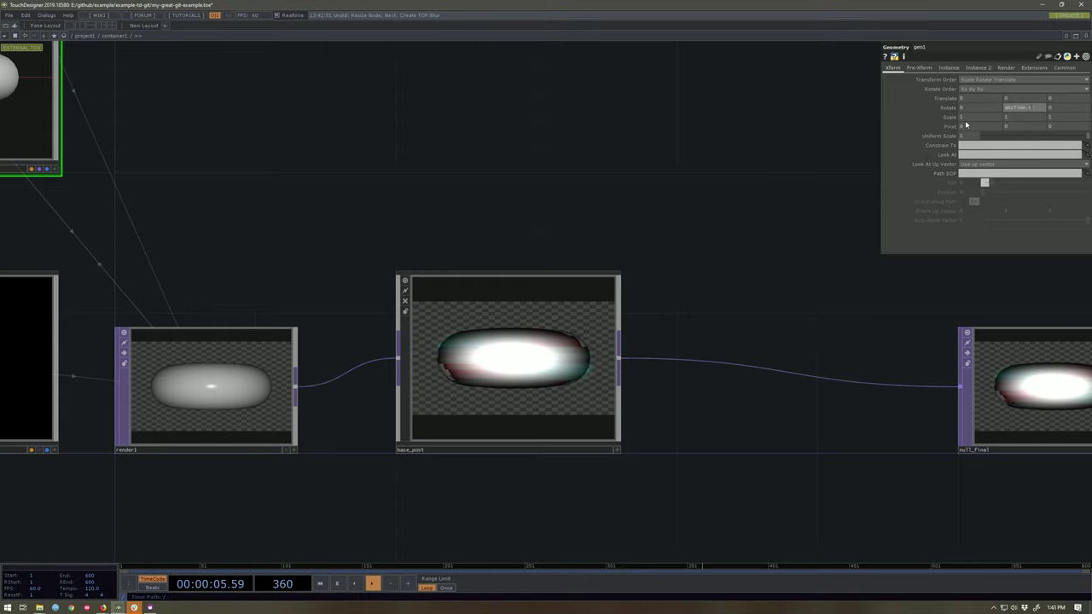
{"action": "key", "text": "Return"}
Step: Move the absTime.seconds expression from geo1's Y rotation to its X rotation, setting Y back to 0
{"action": "left_click_drag", "start_coordinate": [811, 173], "coordinate": [811, 176]}
{"action": "left_click", "coordinate": [946, 110]}
{"action": "left_click_drag", "start_coordinate": [1022, 126], "coordinate": [854, 137]}
{"action": "key", "text": "ctrl+x"}
{"action": "type", "text": "0"}
{"action": "left_click_drag", "start_coordinate": [965, 117], "coordinate": [702, 79]}
{"action": "key", "text": "ctrl+v"}
{"action": "key", "text": "Return"}
Step: Examine the glitch and glow effect on the rotating torus in base_post's viewer
{"action": "scroll", "coordinate": [351, 249], "scroll_direction": "up", "scroll_amount": 3}
{"action": "left_click_drag", "start_coordinate": [721, 254], "coordinate": [690, 197]}
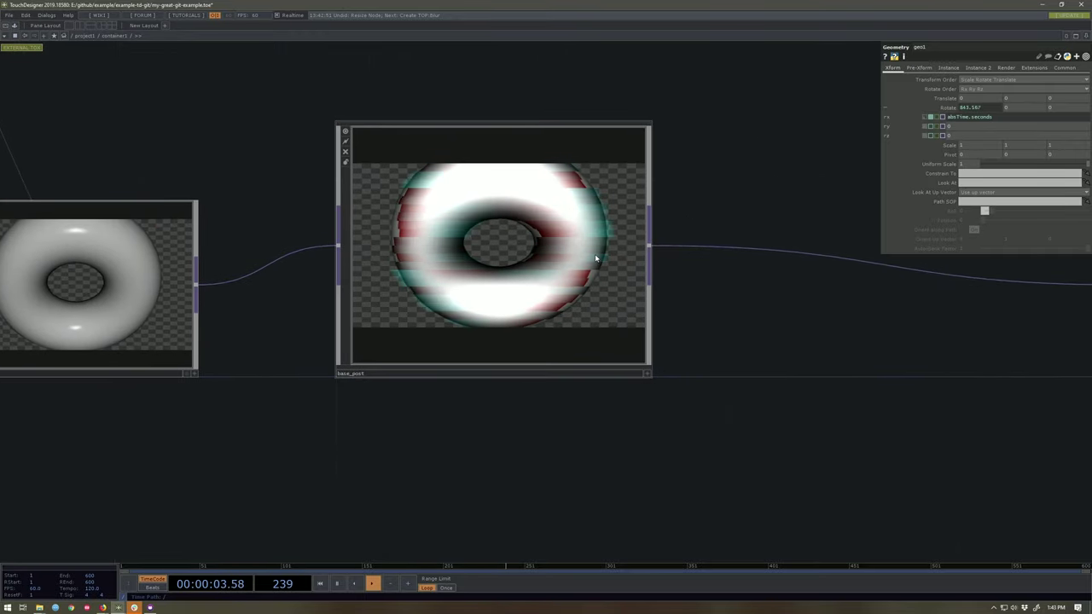
{"action": "scroll", "coordinate": [522, 233], "scroll_direction": "down", "scroll_amount": 4}
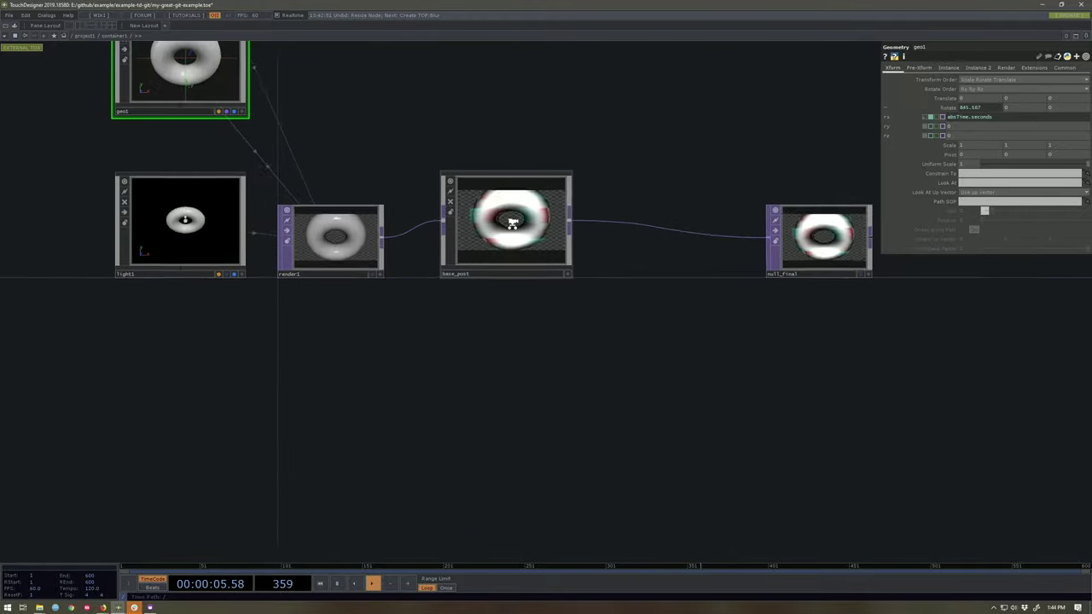
{"action": "scroll", "coordinate": [516, 224], "scroll_direction": "up", "scroll_amount": 4}
{"action": "scroll", "coordinate": [673, 178], "scroll_direction": "up", "scroll_amount": 2}
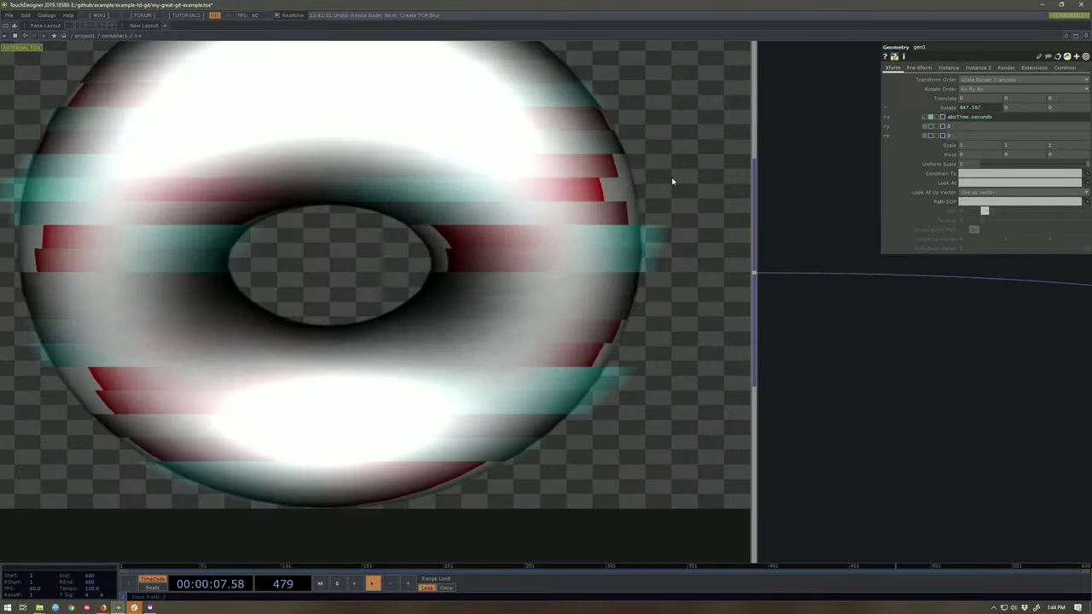
{"action": "scroll", "coordinate": [673, 178], "scroll_direction": "down", "scroll_amount": 5}
{"action": "left_click_drag", "start_coordinate": [728, 245], "coordinate": [529, 273]}
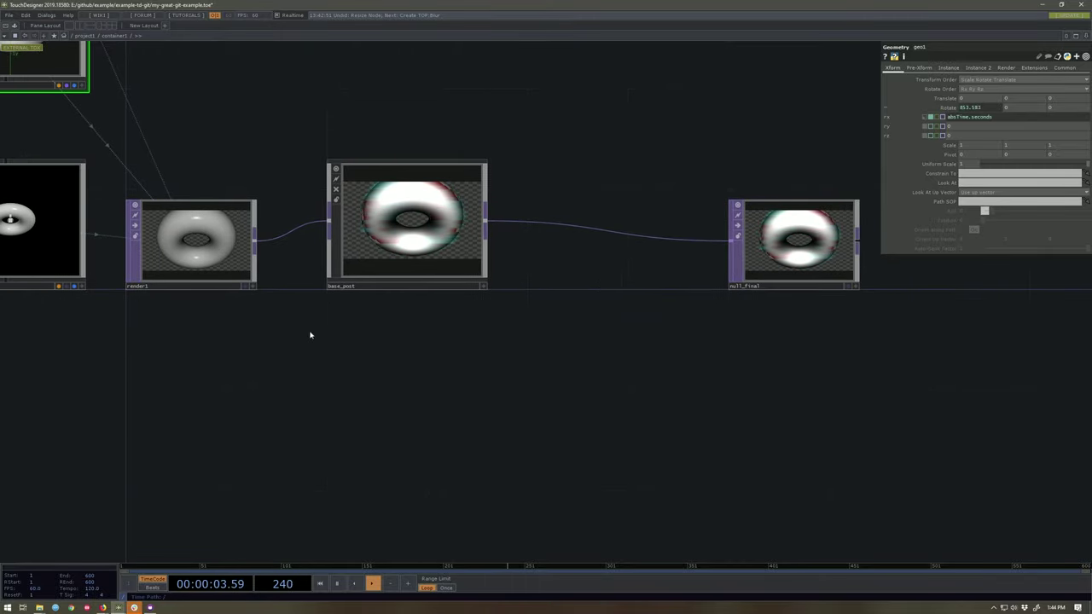
Step: Enter base_post, set blur1's filter size to 15 and check the effect in comp1
{"action": "scroll", "coordinate": [450, 210], "scroll_direction": "up", "scroll_amount": 5}
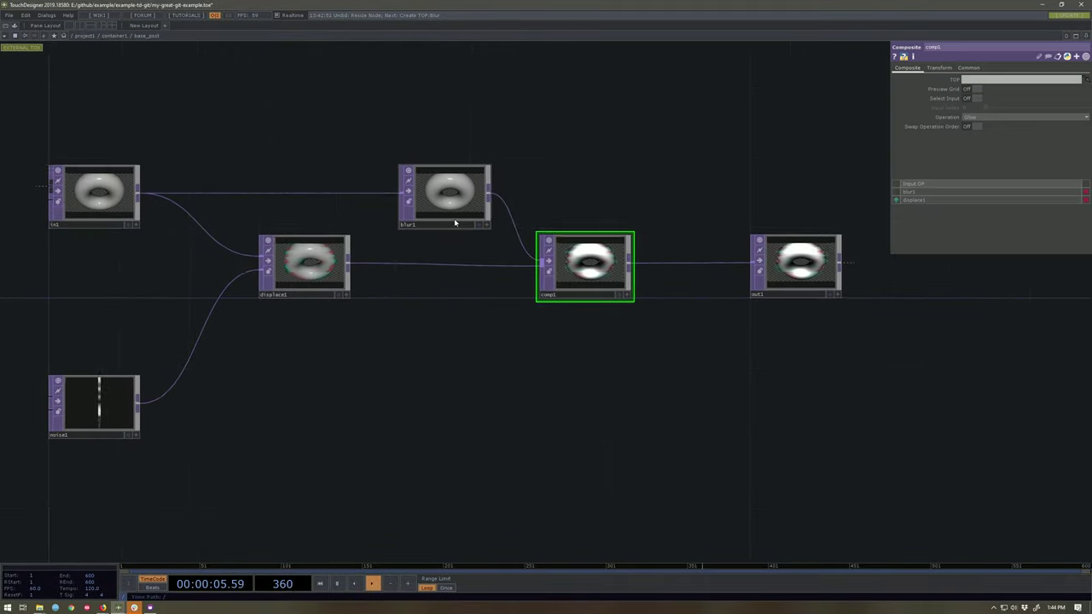
{"action": "scroll", "coordinate": [436, 206], "scroll_direction": "up", "scroll_amount": 6}
{"action": "left_click", "coordinate": [487, 193]}
{"action": "scroll", "coordinate": [485, 194], "scroll_direction": "down", "scroll_amount": 3}
{"action": "left_click_drag", "start_coordinate": [643, 194], "coordinate": [514, 185]}
{"action": "scroll", "coordinate": [812, 267], "scroll_direction": "up", "scroll_amount": 3}
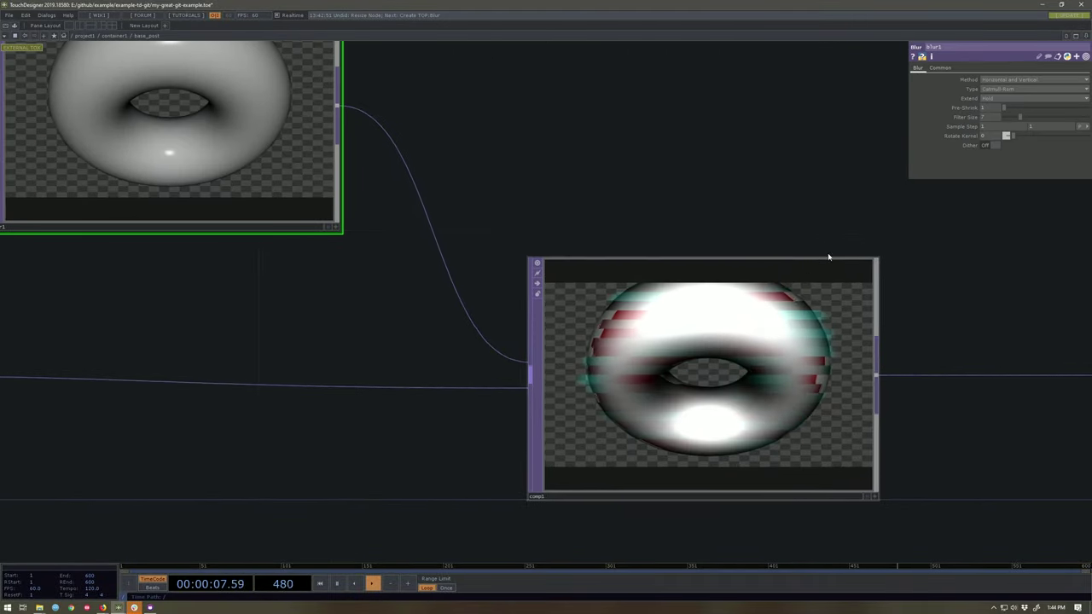
{"action": "left_click_drag", "start_coordinate": [1021, 118], "coordinate": [1042, 114]}
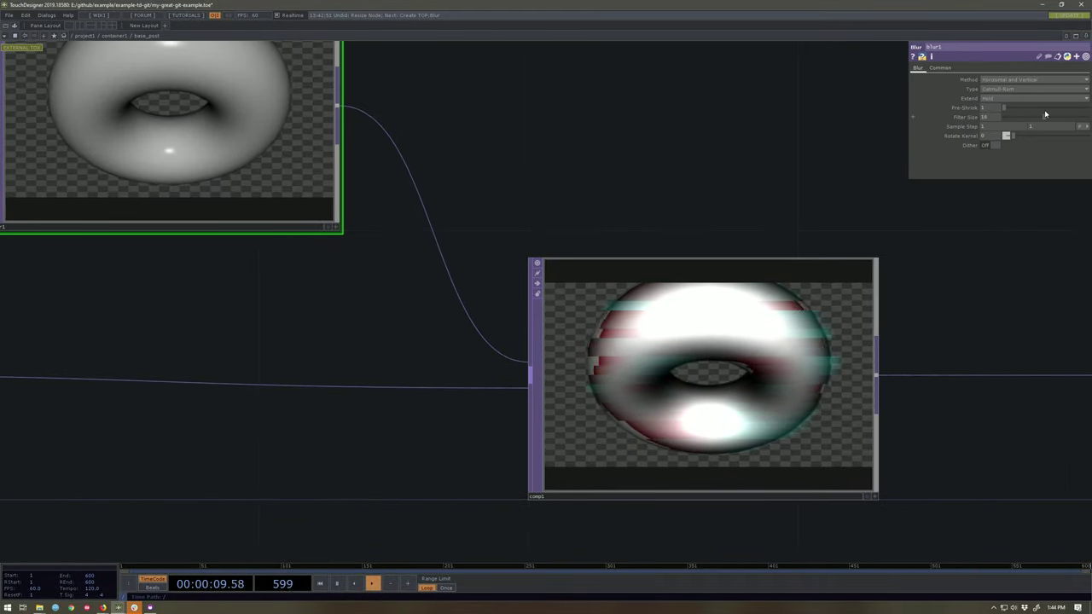
{"action": "left_click_drag", "start_coordinate": [781, 141], "coordinate": [682, 117]}
{"action": "scroll", "coordinate": [602, 342], "scroll_direction": "up", "scroll_amount": 3}
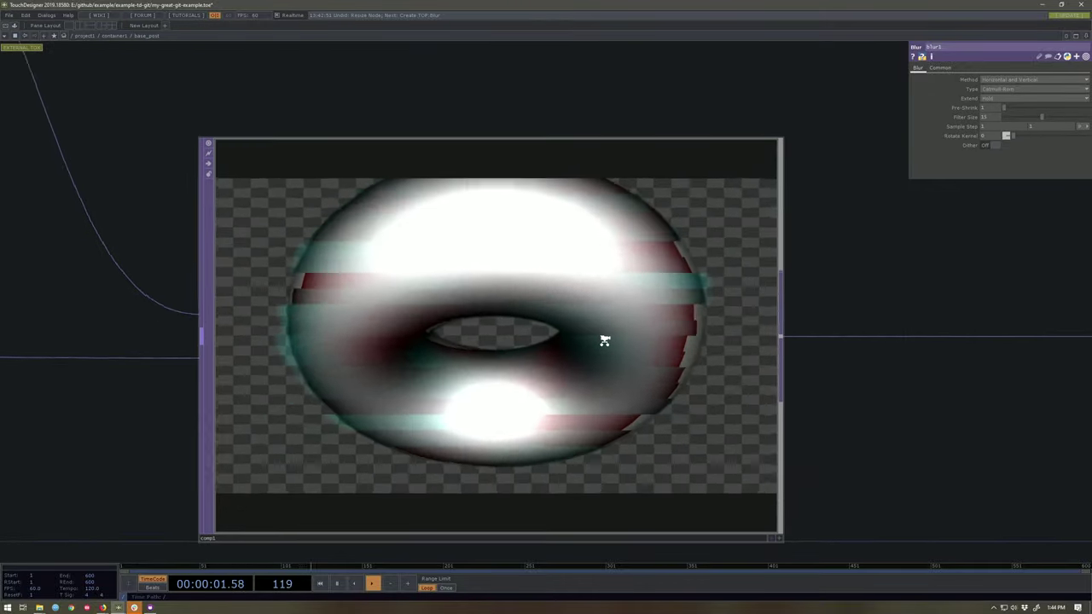
{"action": "scroll", "coordinate": [617, 327], "scroll_direction": "down", "scroll_amount": 7}
{"action": "scroll", "coordinate": [510, 380], "scroll_direction": "down", "scroll_amount": 2}
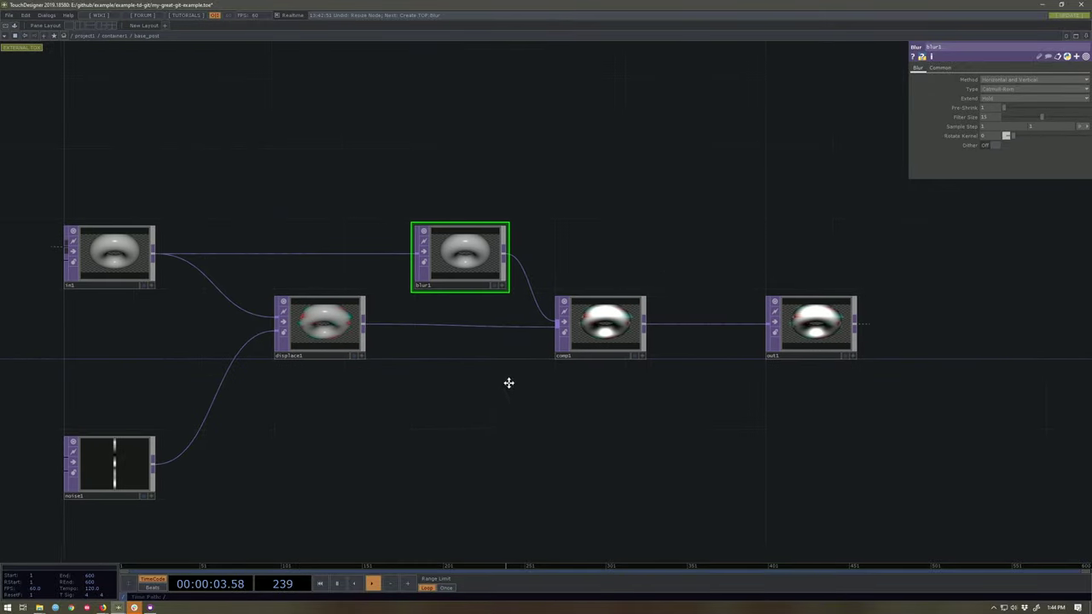
Step: Feed blur1 from displace1's output instead of in1, and move in1 down level with displace1
{"action": "scroll", "coordinate": [395, 292], "scroll_direction": "up", "scroll_amount": 5}
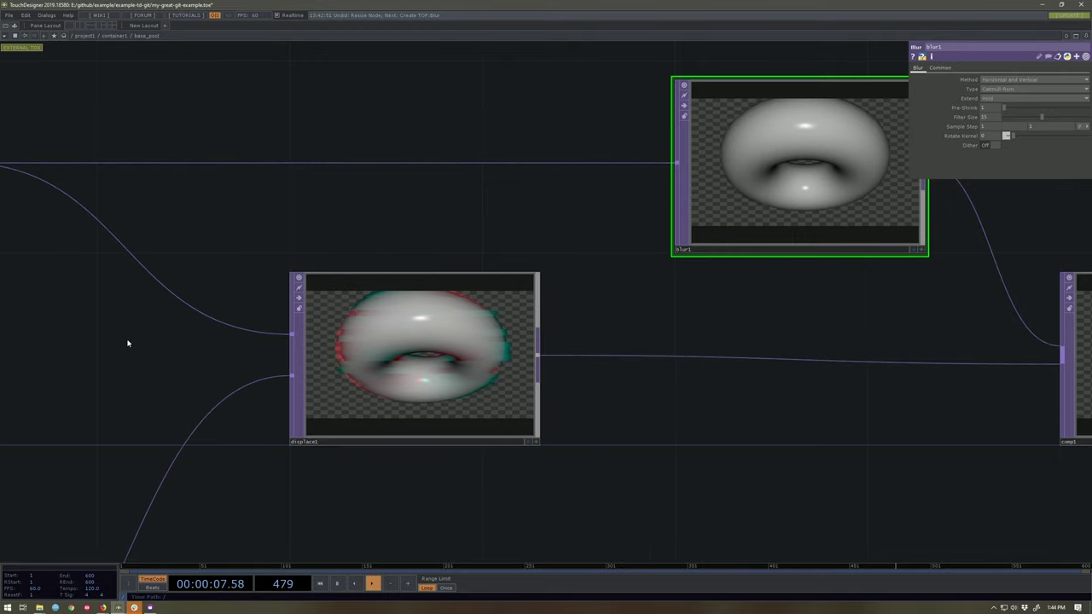
{"action": "scroll", "coordinate": [487, 312], "scroll_direction": "down", "scroll_amount": 5}
{"action": "left_click_drag", "start_coordinate": [615, 305], "coordinate": [476, 309]}
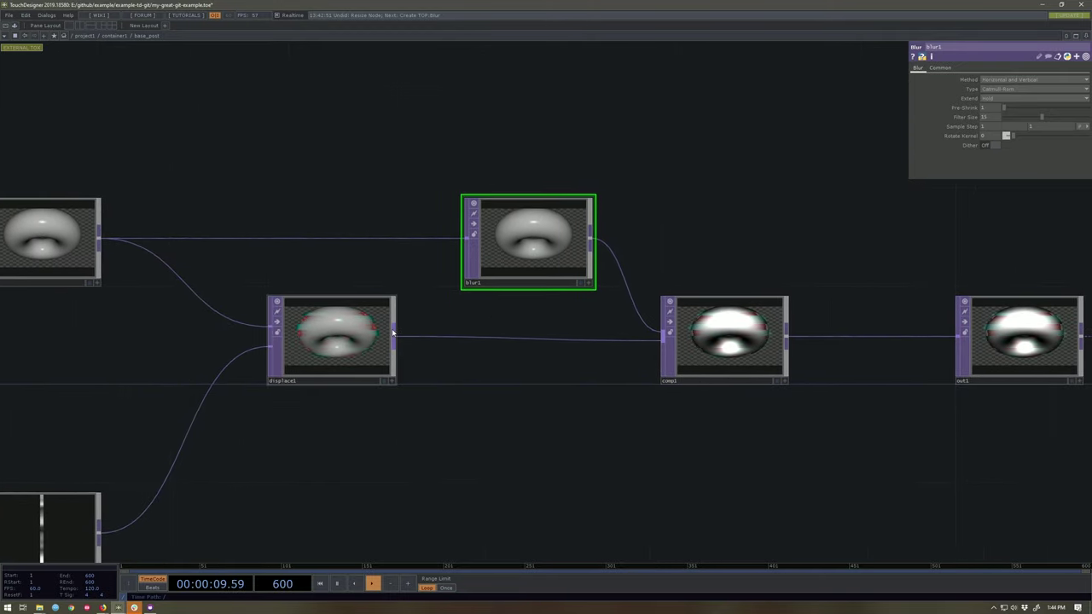
{"action": "left_click_drag", "start_coordinate": [394, 336], "coordinate": [466, 238]}
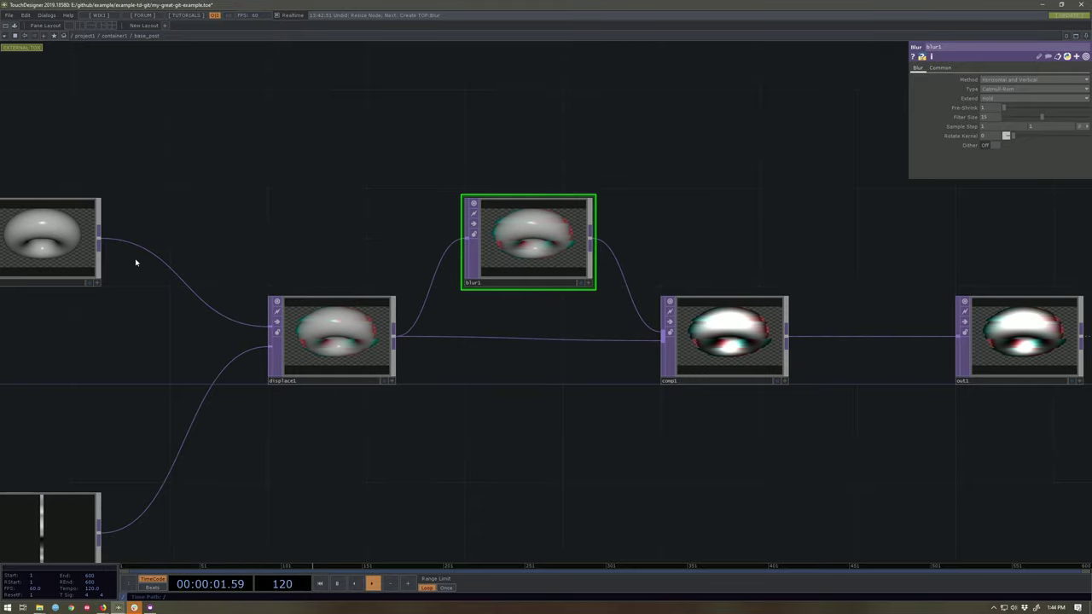
{"action": "left_click_drag", "start_coordinate": [51, 240], "coordinate": [51, 340]}
{"action": "left_click_drag", "start_coordinate": [292, 407], "coordinate": [181, 378]}
{"action": "scroll", "coordinate": [541, 287], "scroll_direction": "up", "scroll_amount": 8}
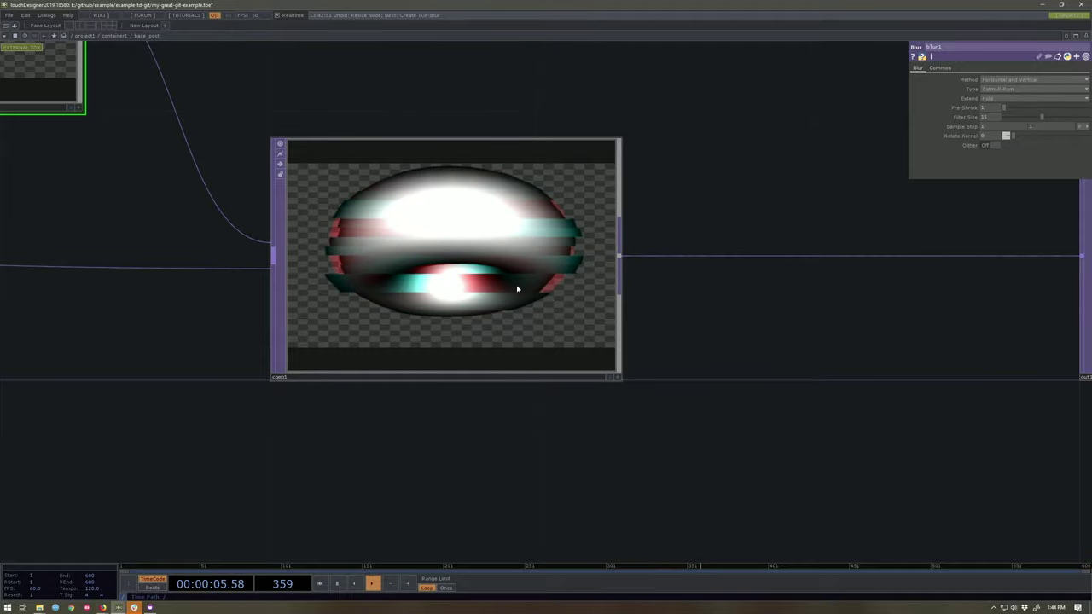
Step: Go back up to container1 and save the rewired base_post component over base_post.tox in ext-tox
{"action": "scroll", "coordinate": [517, 287], "scroll_direction": "down", "scroll_amount": 10}
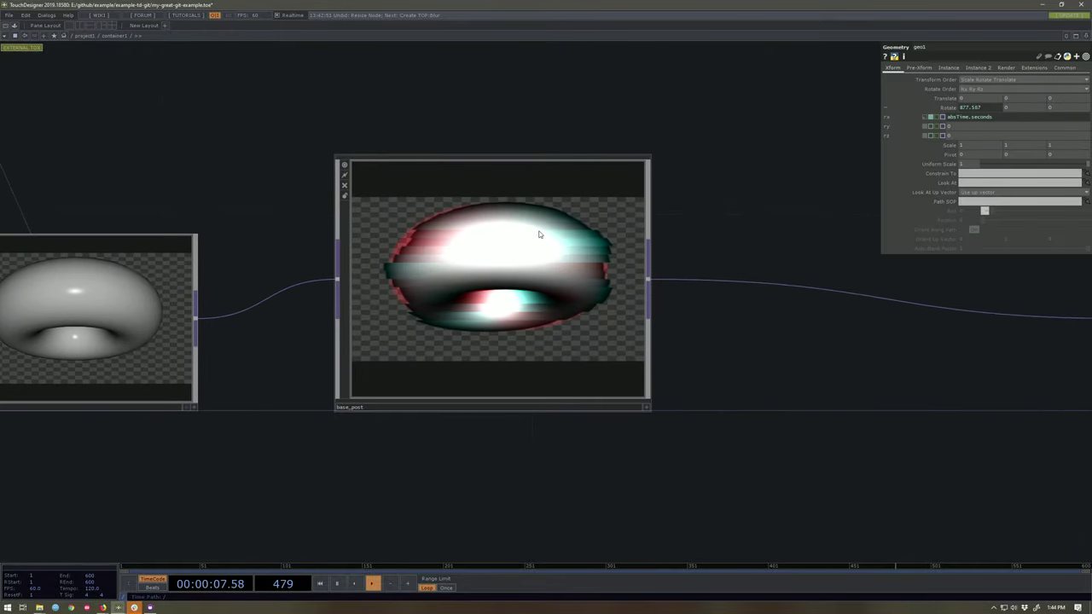
{"action": "right_click", "coordinate": [543, 173]}
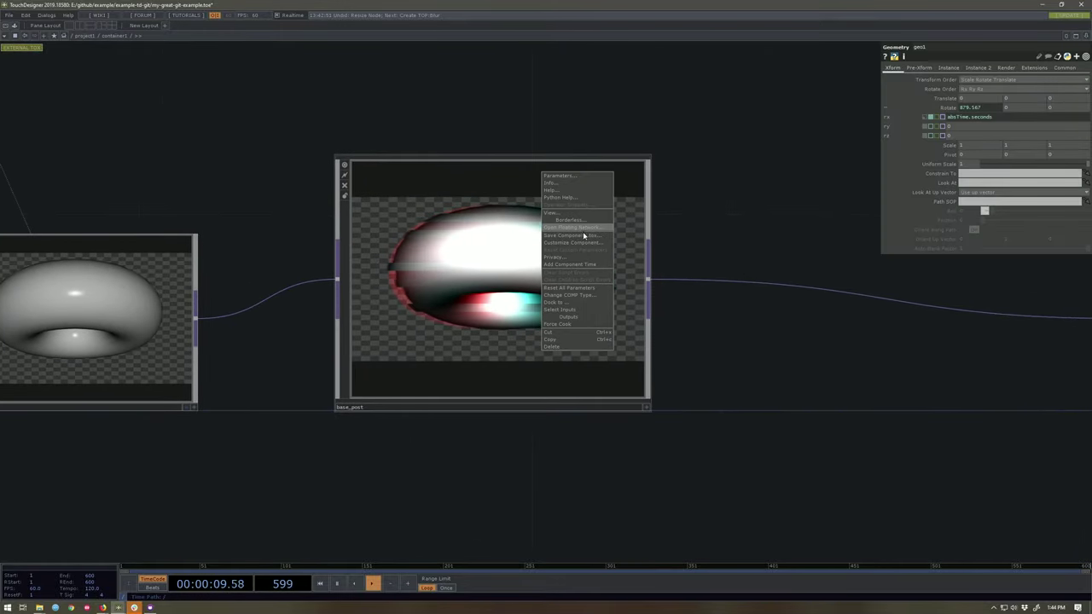
{"action": "left_click", "coordinate": [576, 235]}
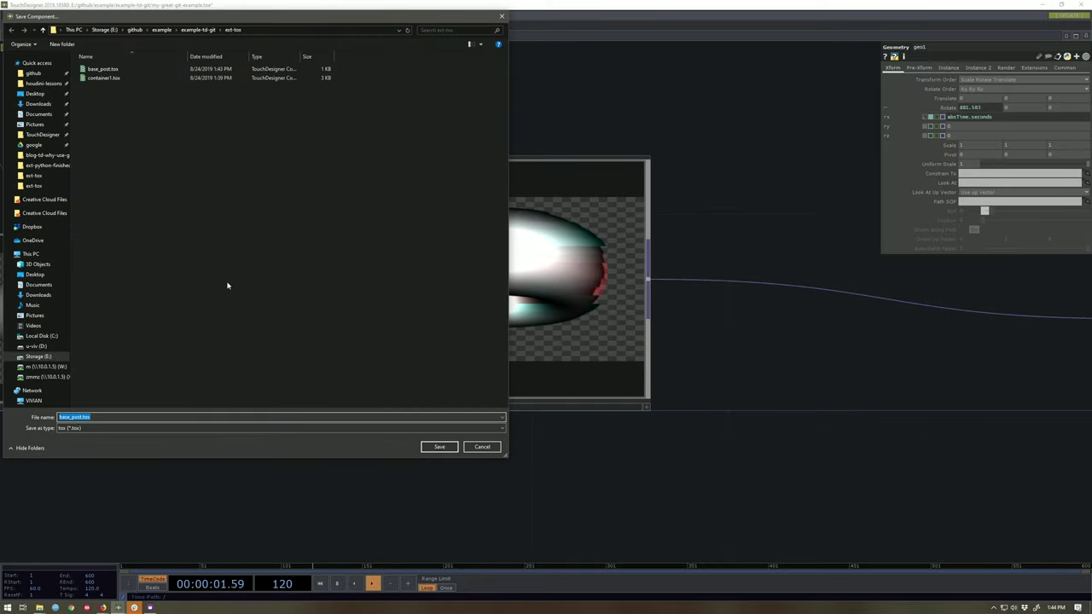
{"action": "left_click", "coordinate": [435, 447]}
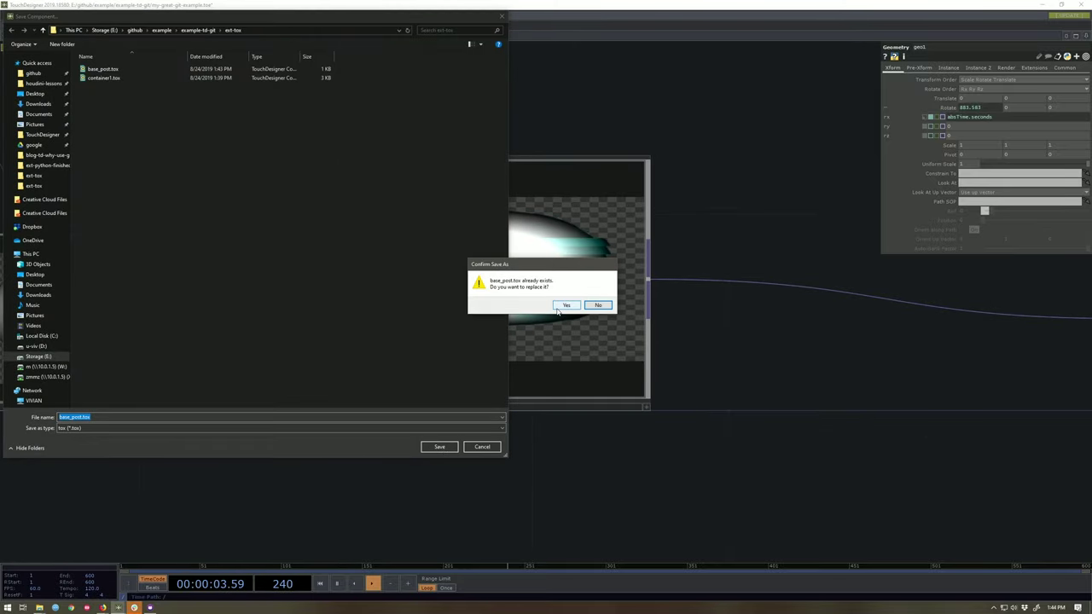
{"action": "left_click", "coordinate": [566, 305]}
Step: Go up to the project1 level and save container1 as an external component over container1.tox in ext-tox
{"action": "scroll", "coordinate": [509, 236], "scroll_direction": "down", "scroll_amount": 8}
{"action": "scroll", "coordinate": [509, 236], "scroll_direction": "down", "scroll_amount": 3}
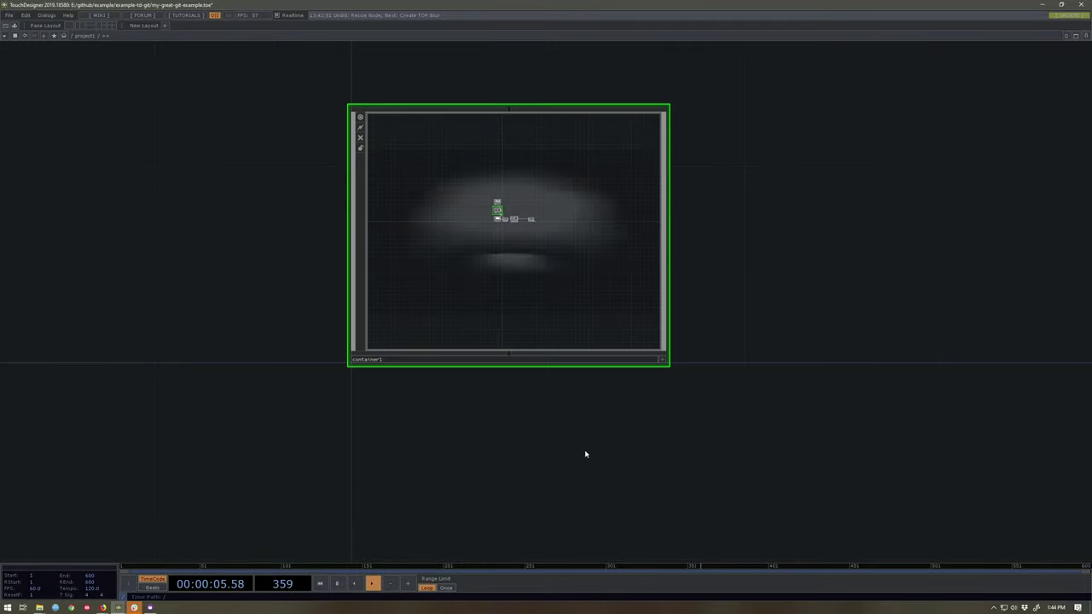
{"action": "right_click", "coordinate": [469, 179]}
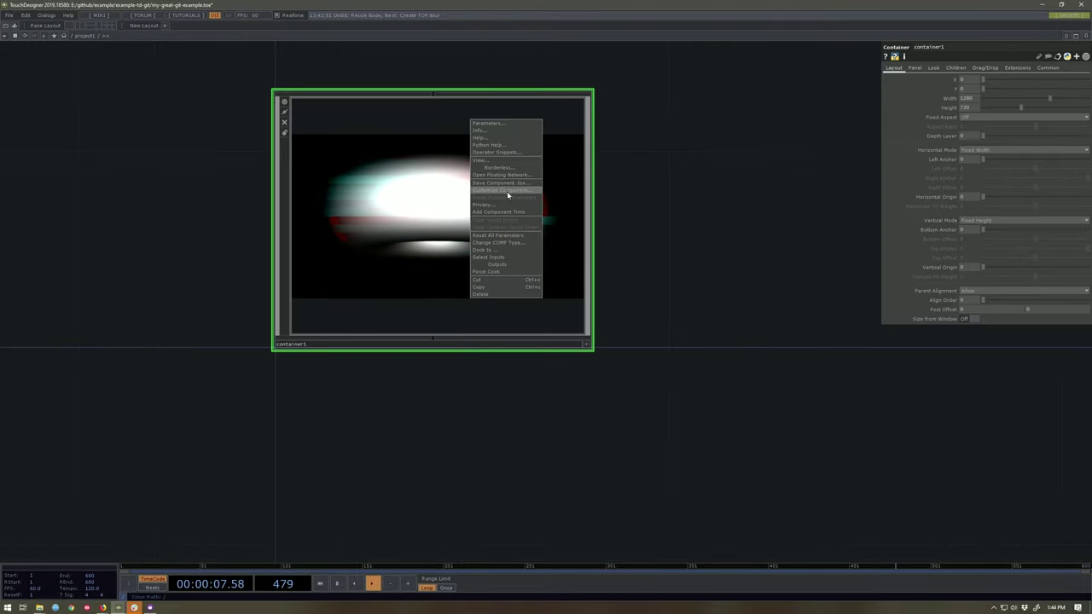
{"action": "left_click", "coordinate": [525, 184]}
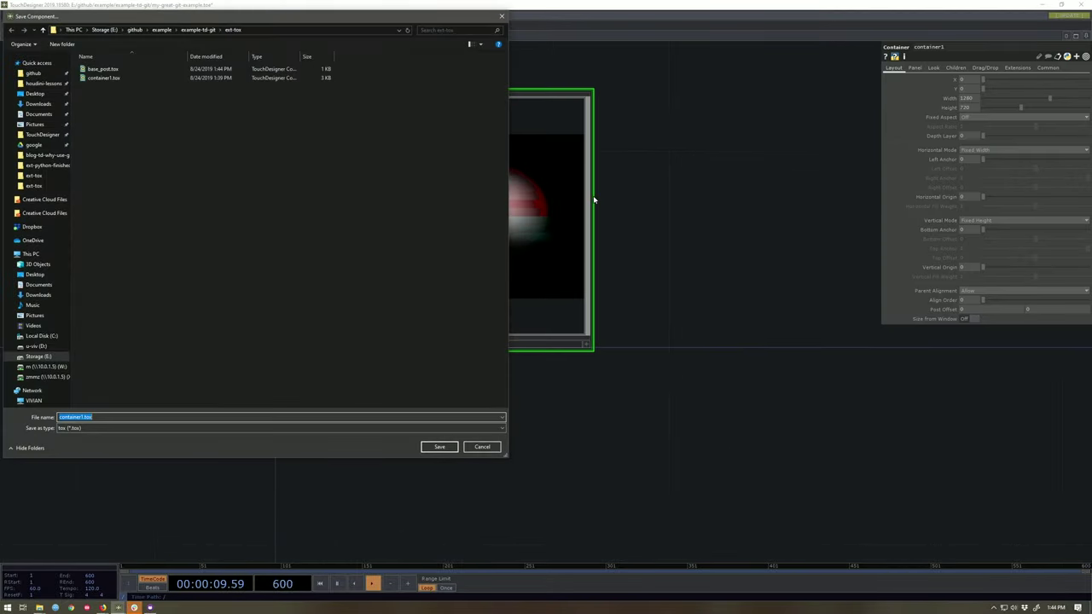
{"action": "left_click", "coordinate": [448, 450]}
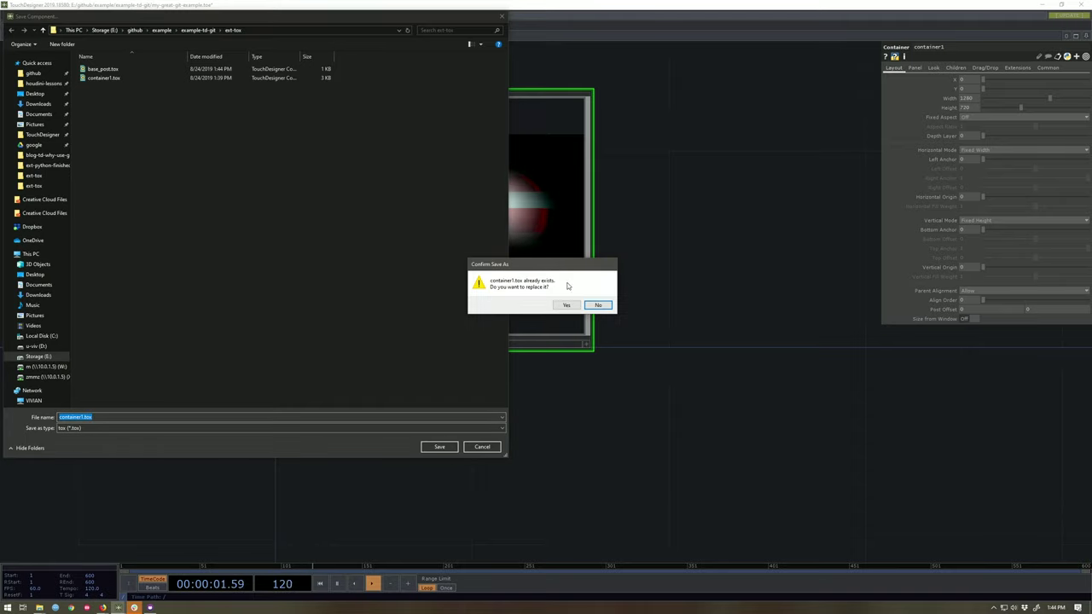
{"action": "left_click", "coordinate": [566, 305]}
{"action": "left_click_drag", "start_coordinate": [733, 261], "coordinate": [679, 333]}
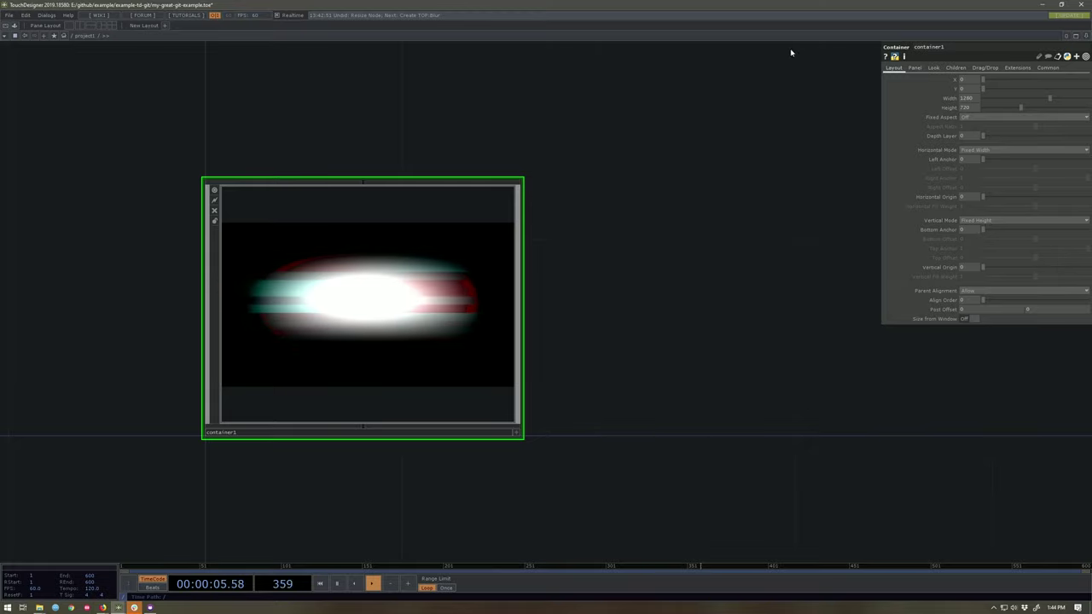
Step: Switch to GitHub Desktop, commit both tox files to dev as "Updated externals" with description "Added a post process / Added animation to container", and push to origin
{"action": "key", "text": "alt+Tab"}
{"action": "key", "text": "alt+Tab"}
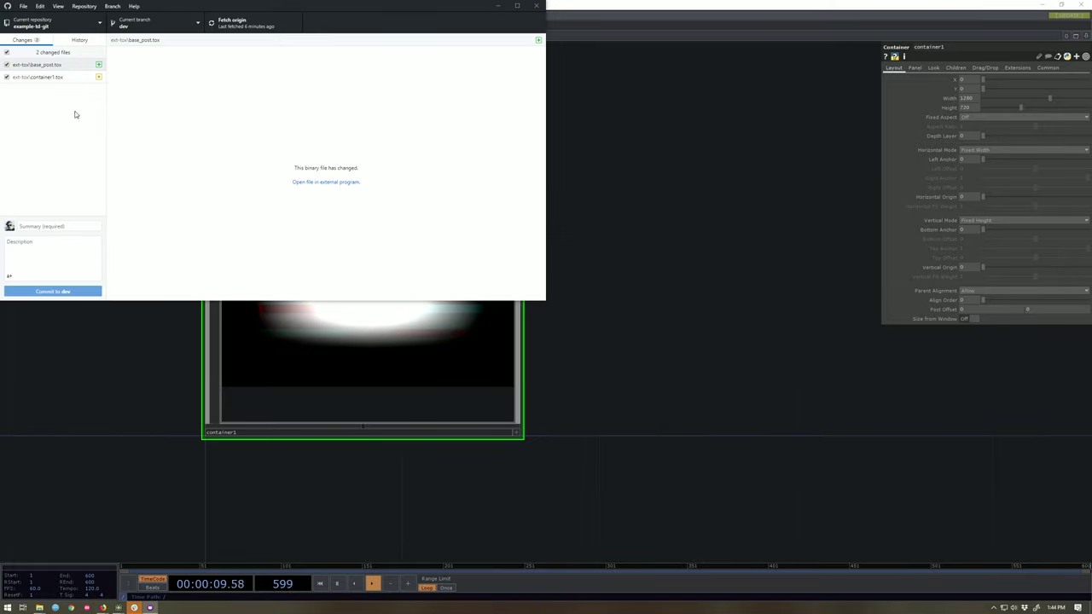
{"action": "left_click", "coordinate": [74, 227]}
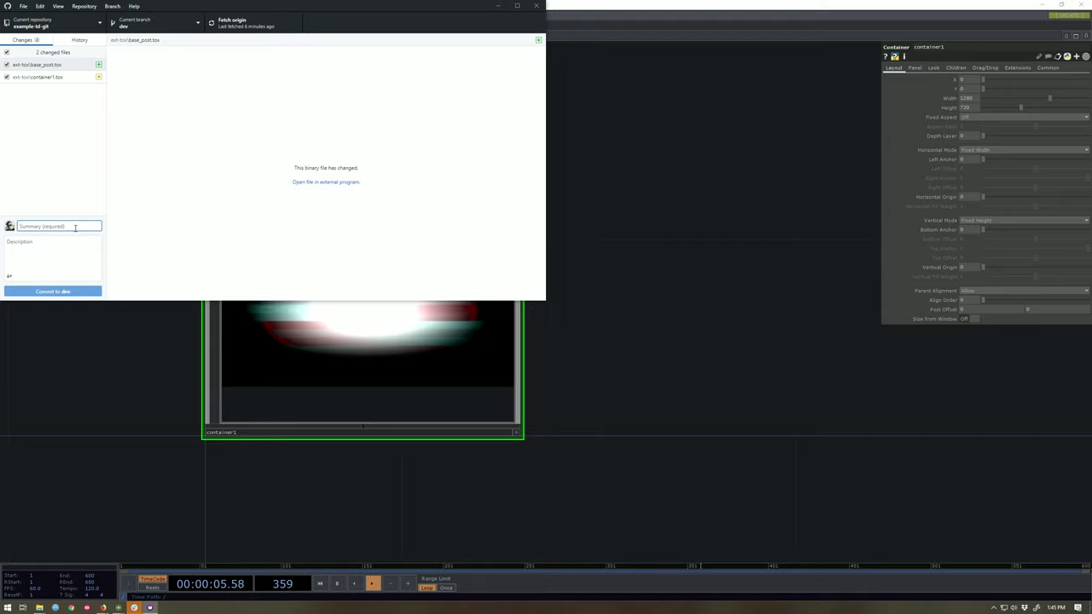
{"action": "type", "text": "Updated externals"}
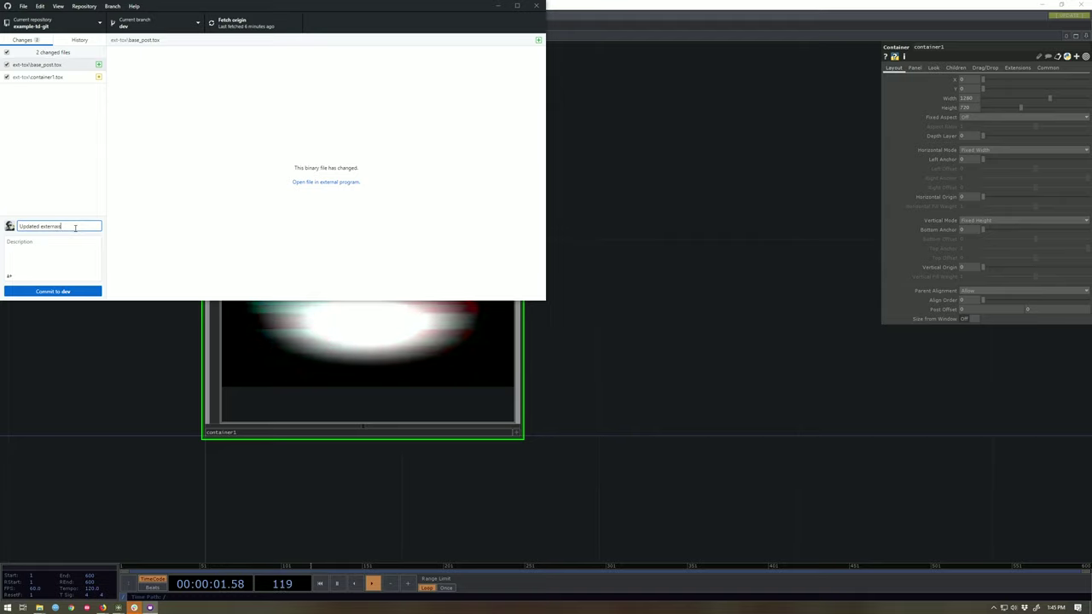
{"action": "key", "text": "Tab"}
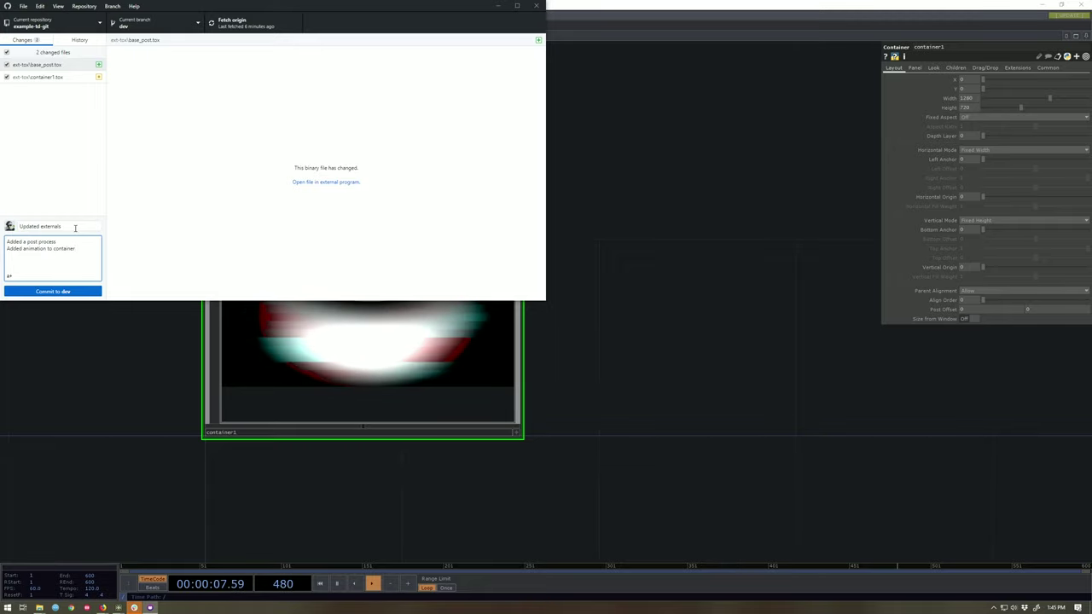
{"action": "left_click", "coordinate": [73, 292]}
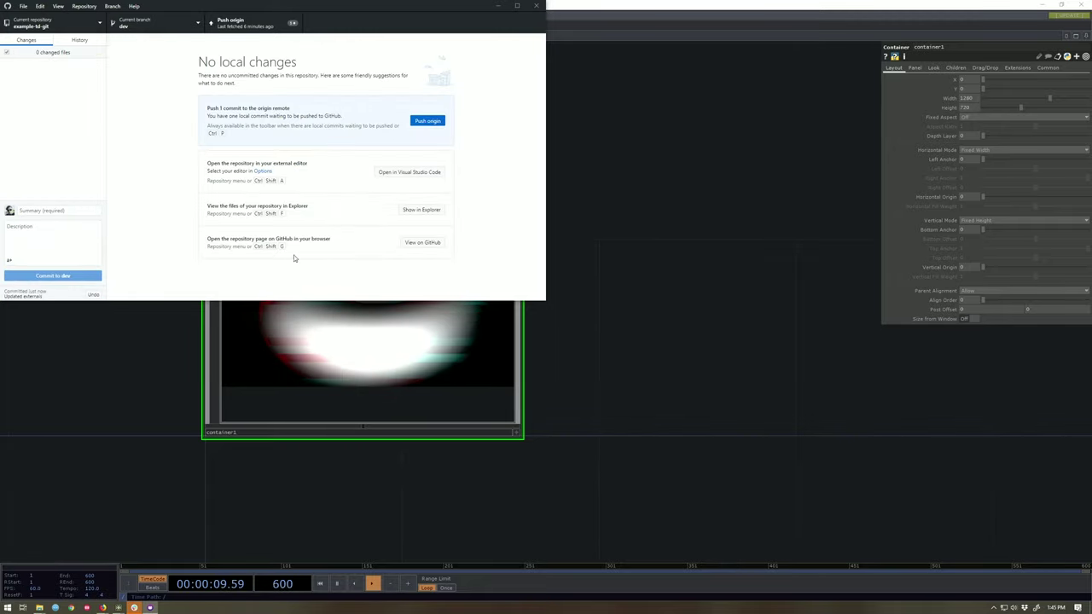
{"action": "left_click", "coordinate": [428, 121]}
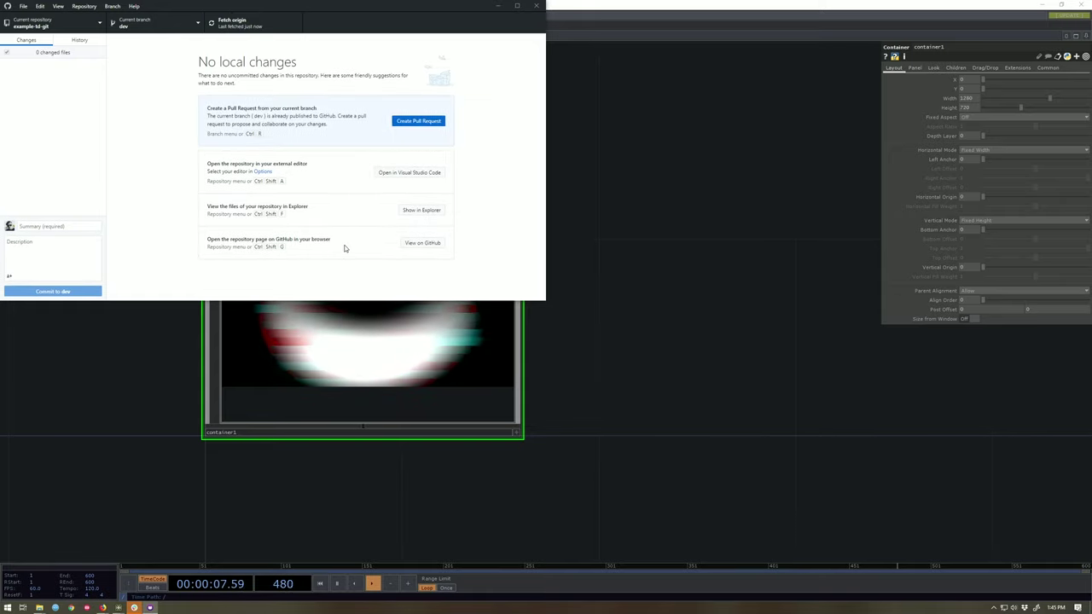
{"action": "left_click", "coordinate": [589, 252]}
{"action": "left_click_drag", "start_coordinate": [669, 313], "coordinate": [718, 297]}
{"action": "scroll", "coordinate": [718, 298], "scroll_direction": "down", "scroll_amount": 3}
{"action": "left_click_drag", "start_coordinate": [703, 336], "coordinate": [589, 344]}
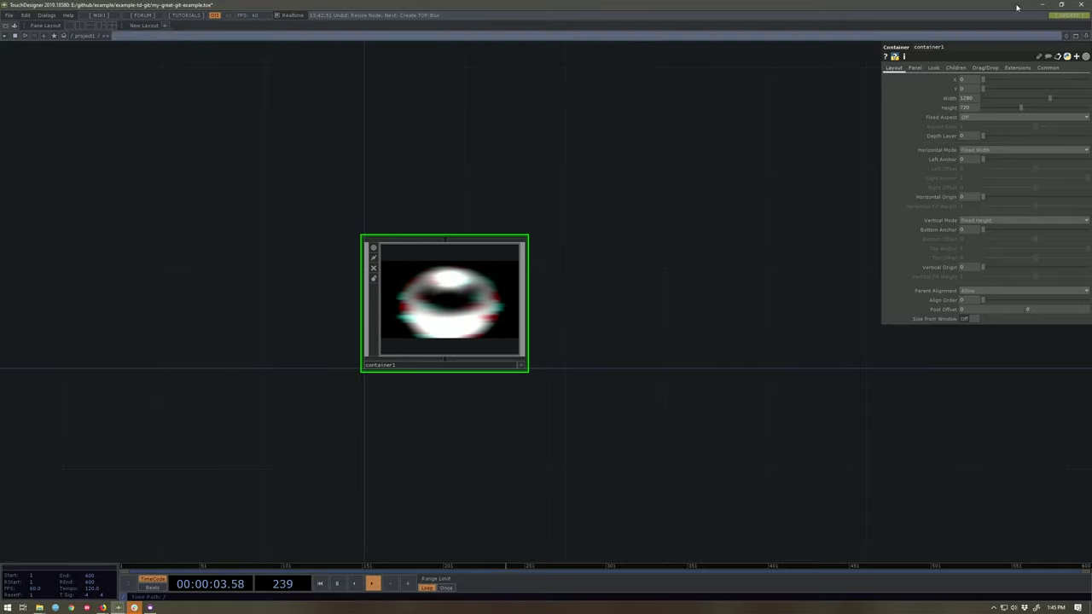
{"action": "left_click", "coordinate": [319, 167]}
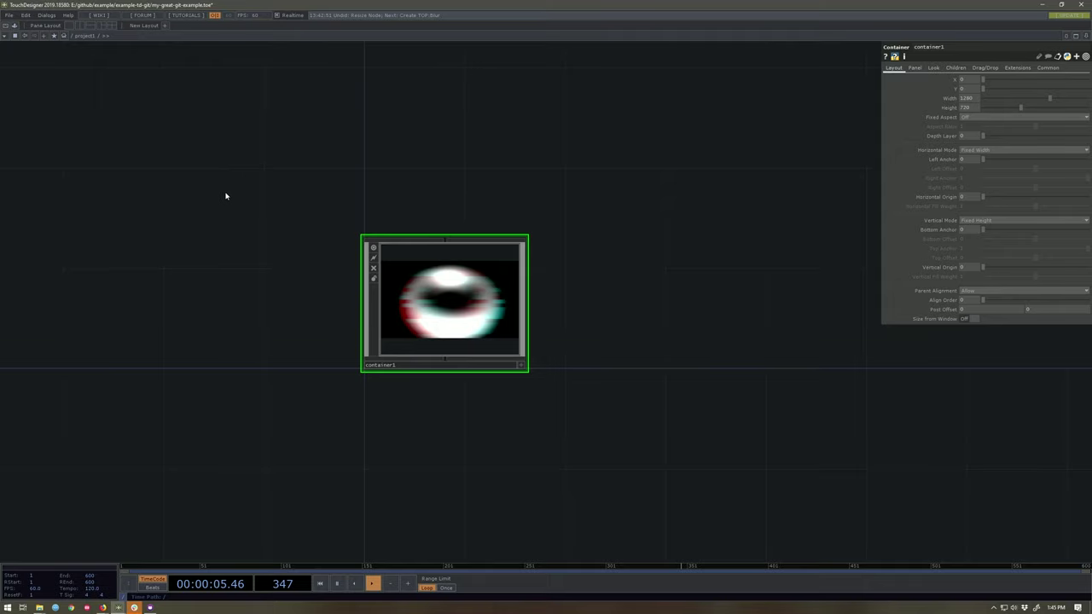
Step: Check out the master branch in GitHub Desktop and open my-great-git-example.toe from the example-td-git folder to view container1
{"action": "key", "text": "alt+Tab"}
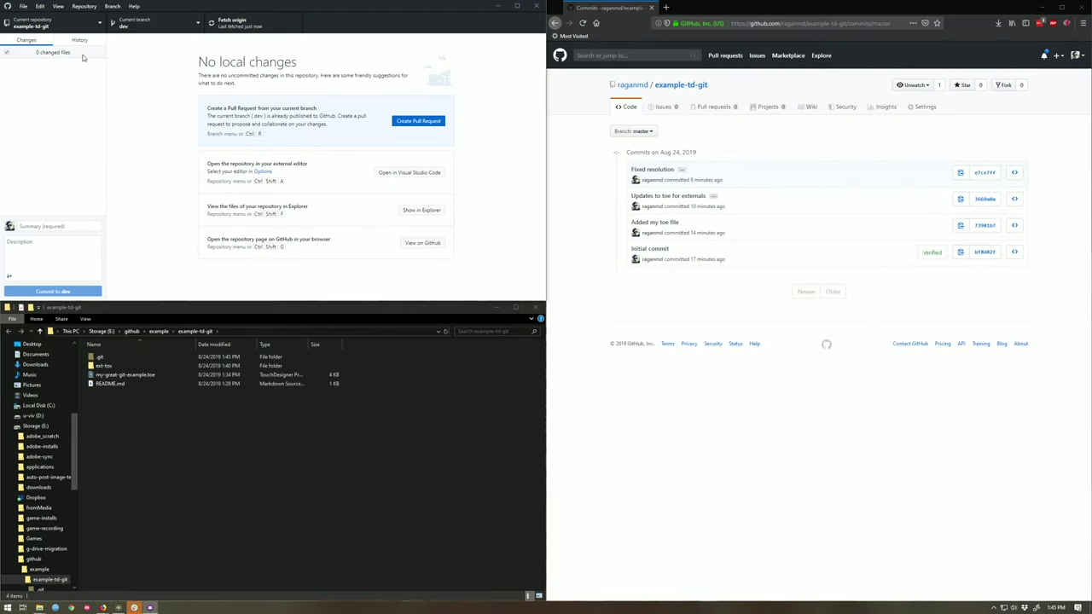
{"action": "left_click", "coordinate": [145, 35]}
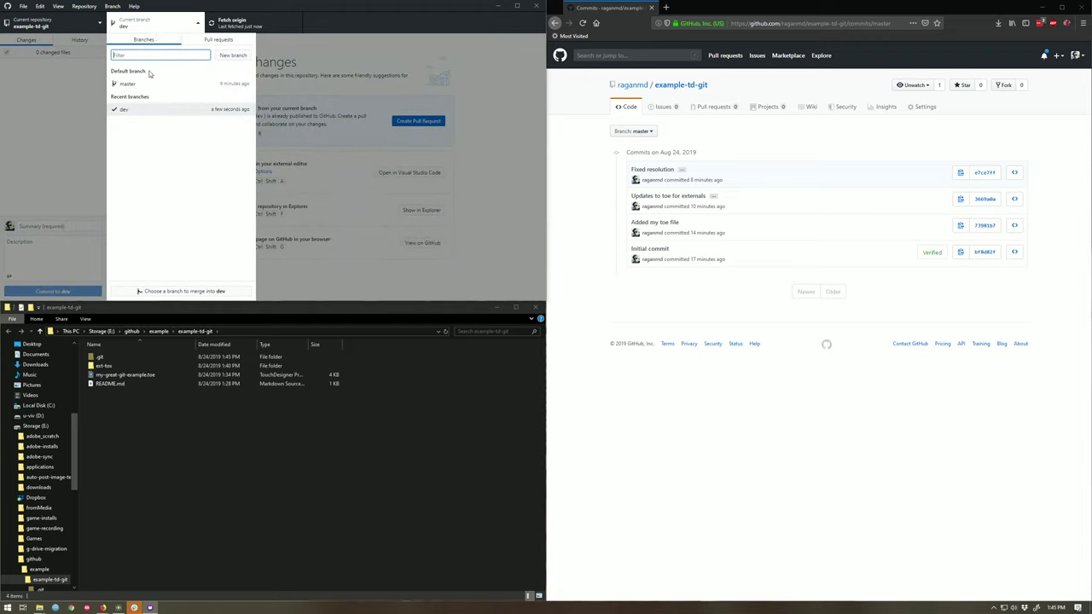
{"action": "left_click", "coordinate": [140, 91]}
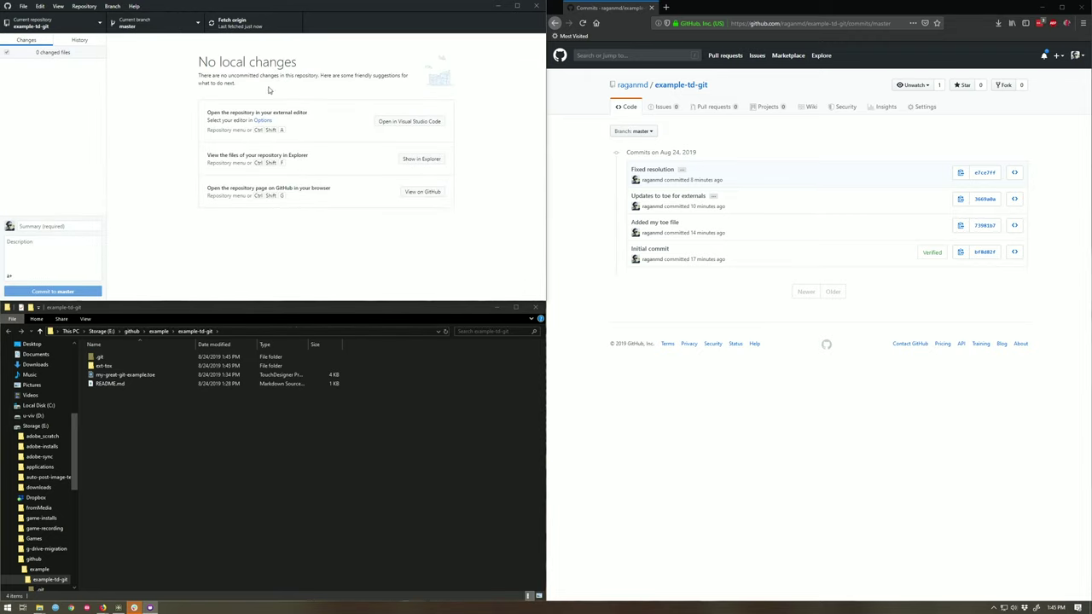
{"action": "left_click", "coordinate": [182, 474]}
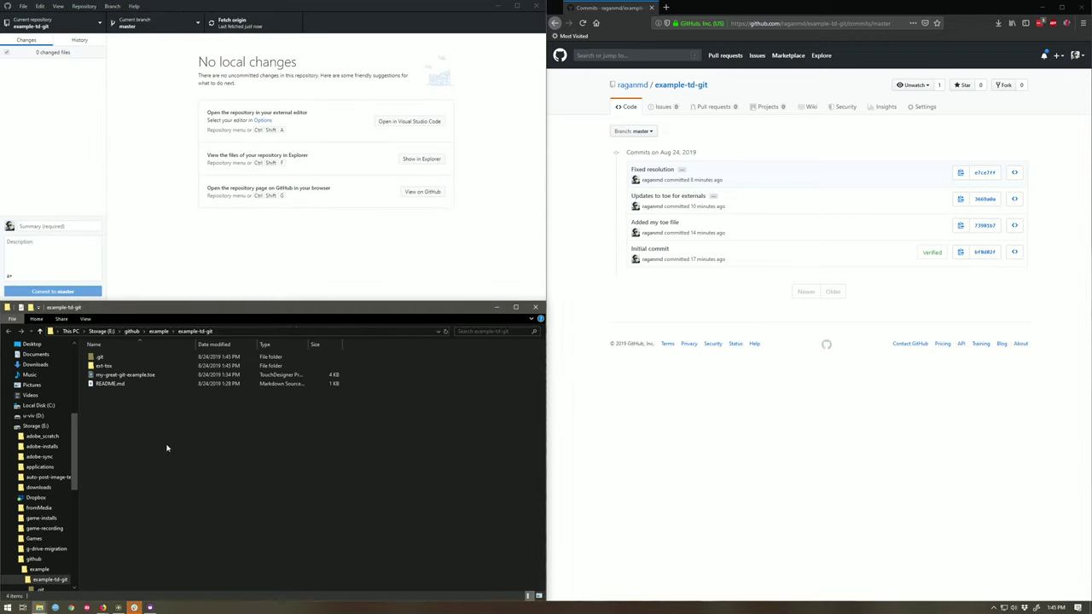
{"action": "left_click", "coordinate": [146, 376]}
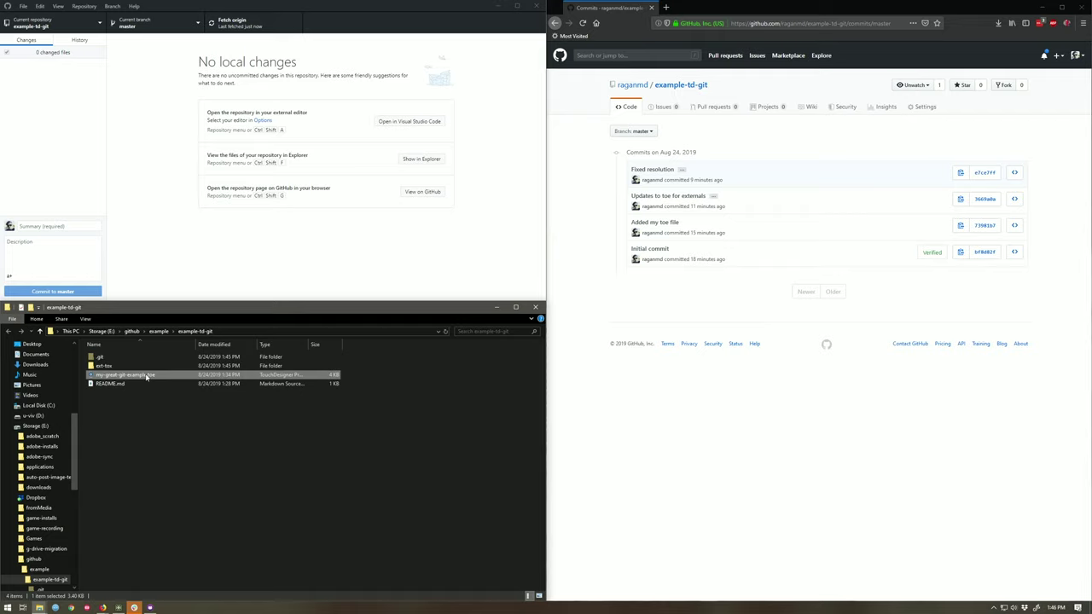
{"action": "double_click", "coordinate": [146, 377]}
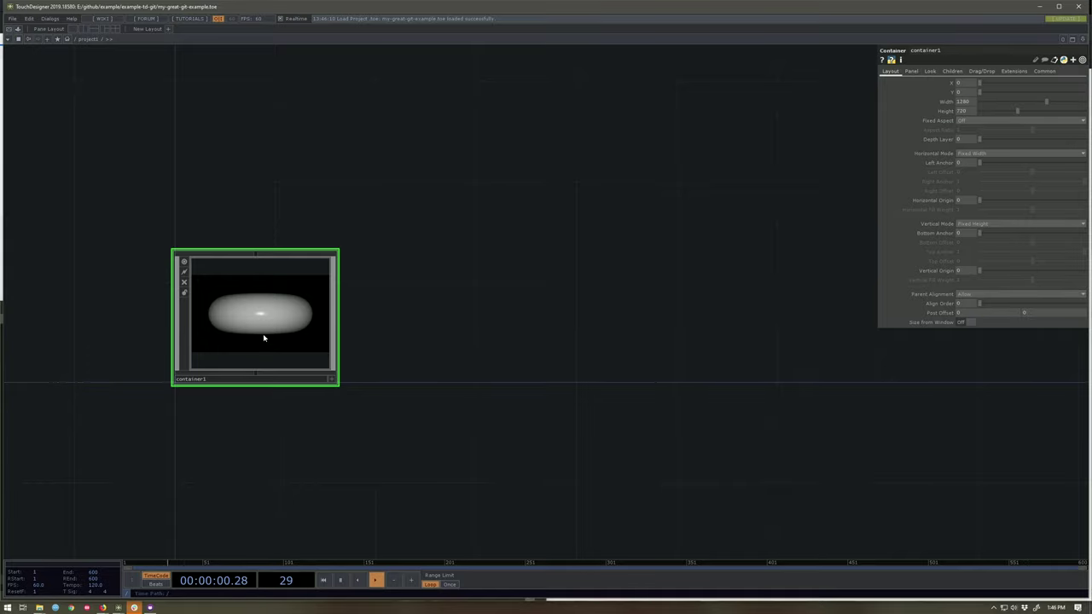
{"action": "scroll", "coordinate": [263, 338], "scroll_direction": "up", "scroll_amount": 2}
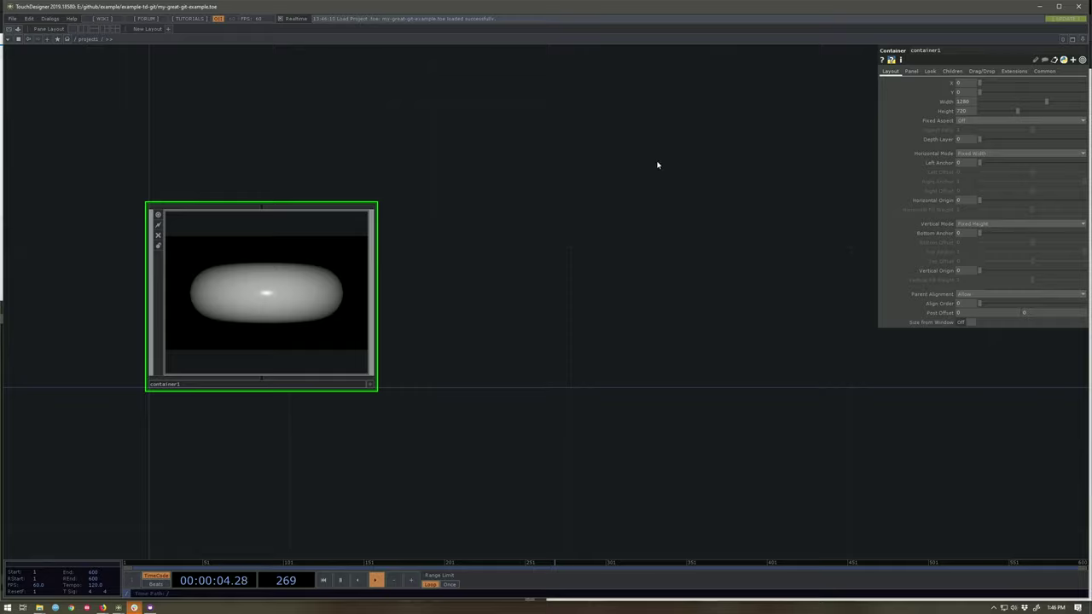
Step: Close the master version of the project, check out the dev branch and reopen my-great-git-example.toe
{"action": "left_click", "coordinate": [1081, 5]}
{"action": "left_click", "coordinate": [162, 23]}
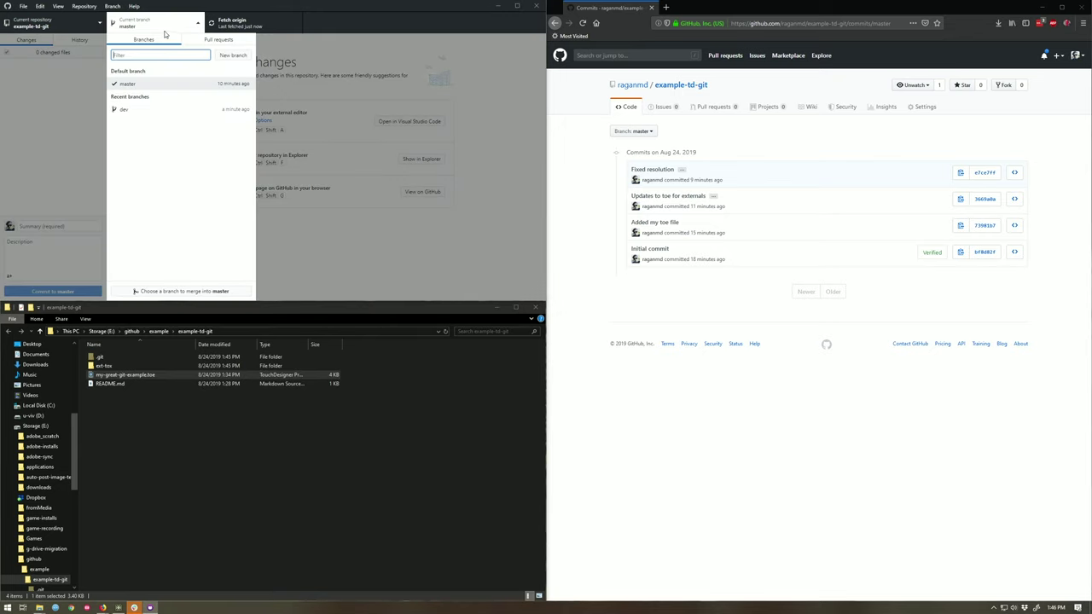
{"action": "left_click", "coordinate": [125, 109]}
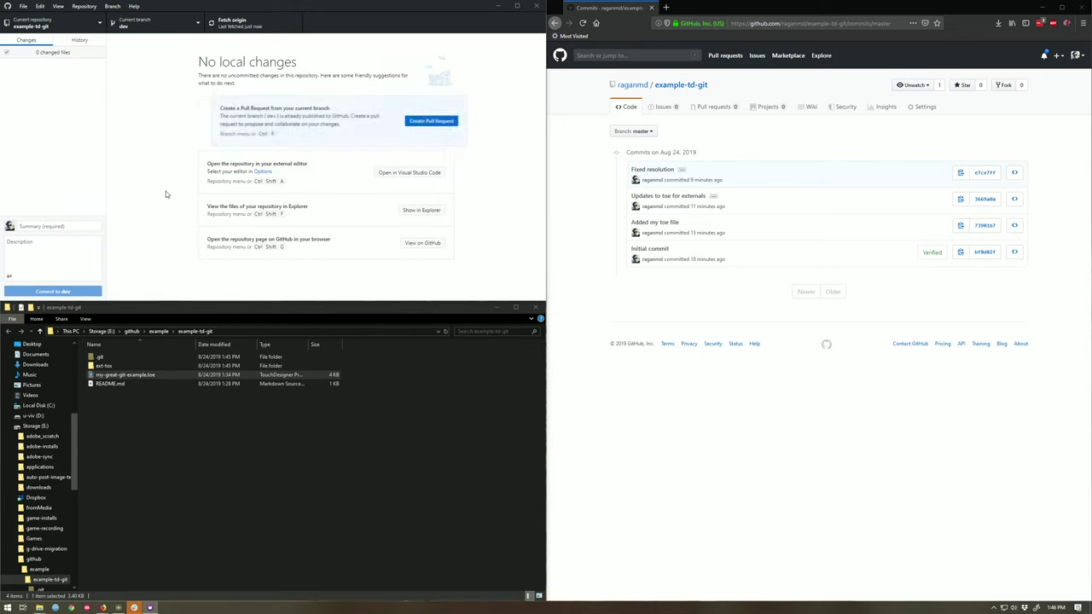
{"action": "left_click", "coordinate": [224, 418]}
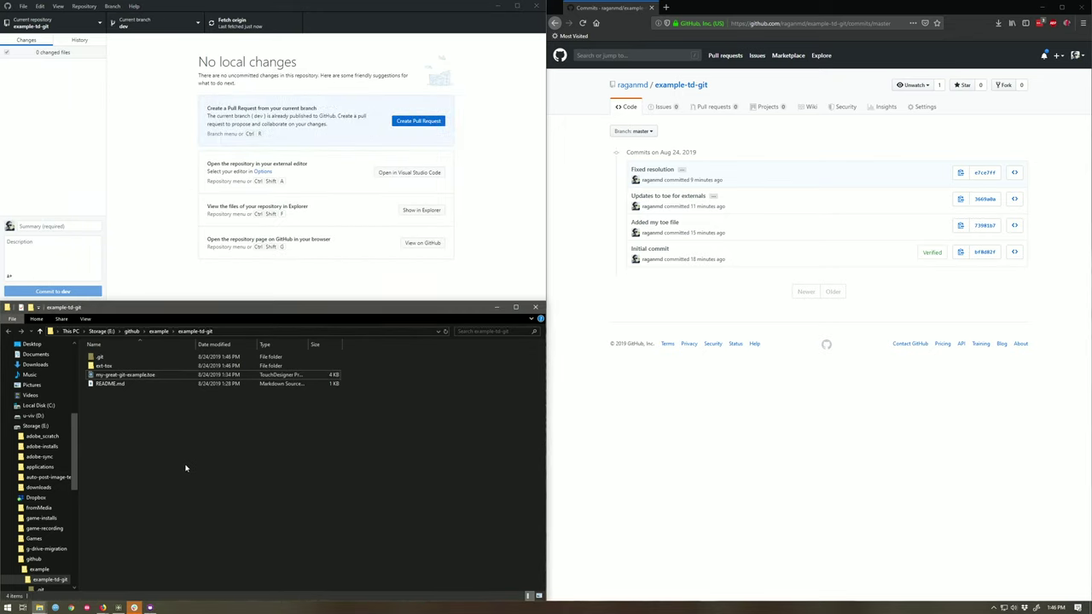
{"action": "left_click", "coordinate": [127, 376]}
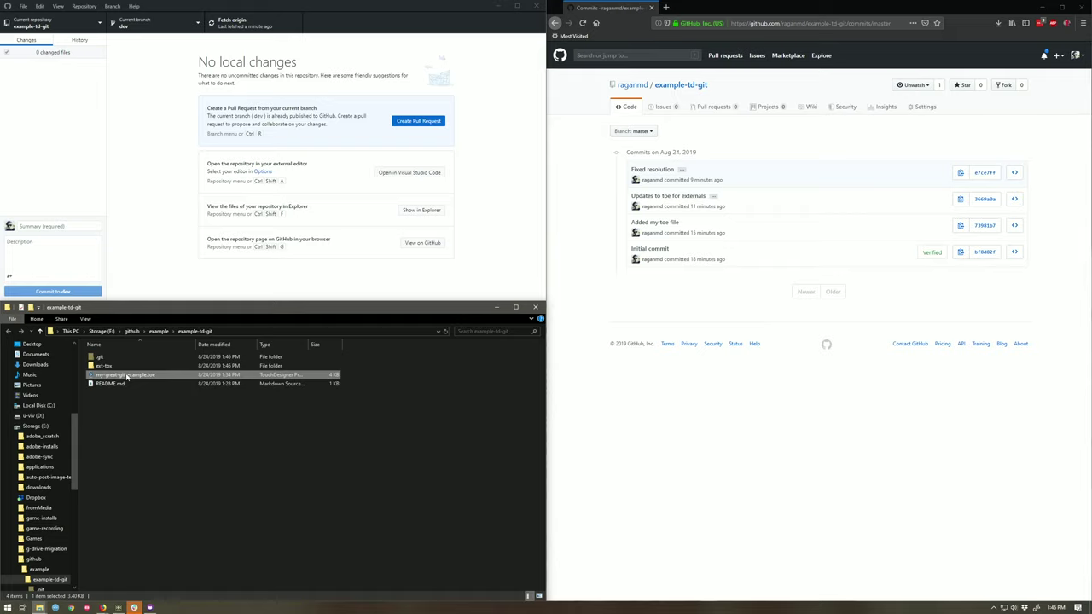
{"action": "double_click", "coordinate": [127, 377]}
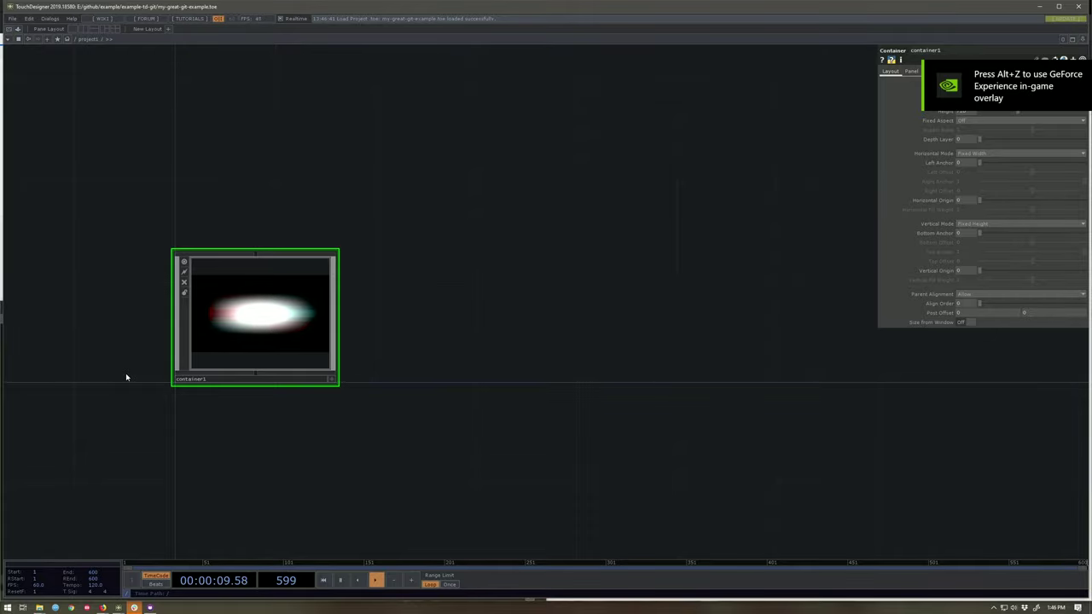
Step: Examine container1's output, look inside at geo1's rotation and base_post, and return to the project1 level in a maximized window
{"action": "scroll", "coordinate": [166, 333], "scroll_direction": "up", "scroll_amount": 4}
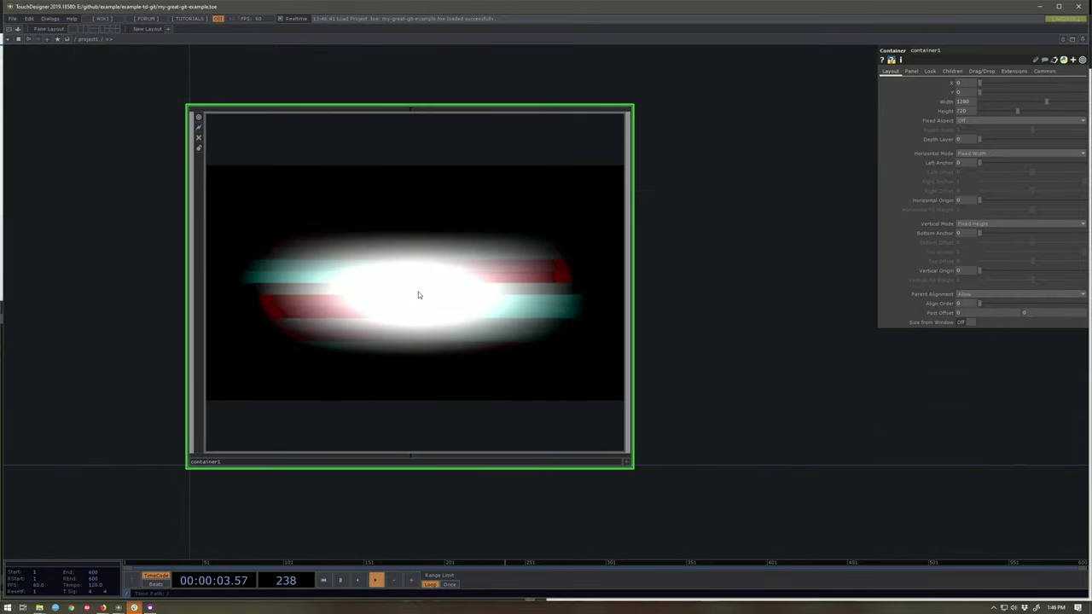
{"action": "scroll", "coordinate": [429, 239], "scroll_direction": "up", "scroll_amount": 4}
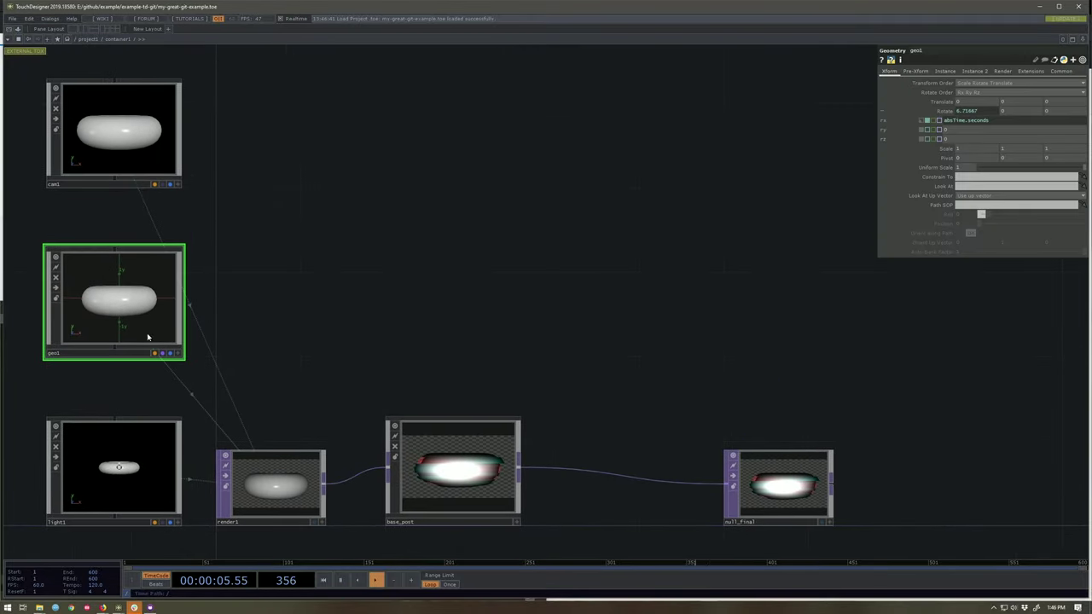
{"action": "left_click_drag", "start_coordinate": [278, 338], "coordinate": [373, 351]}
{"action": "scroll", "coordinate": [161, 324], "scroll_direction": "up", "scroll_amount": 3}
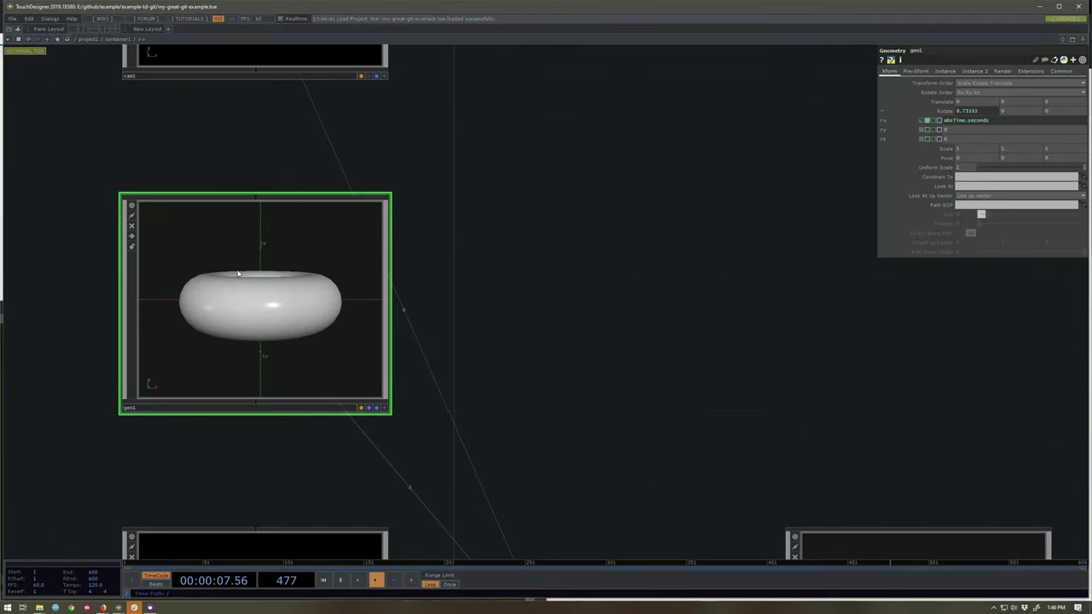
{"action": "left_click_drag", "start_coordinate": [532, 407], "coordinate": [398, 244]}
{"action": "scroll", "coordinate": [398, 244], "scroll_direction": "down", "scroll_amount": 3}
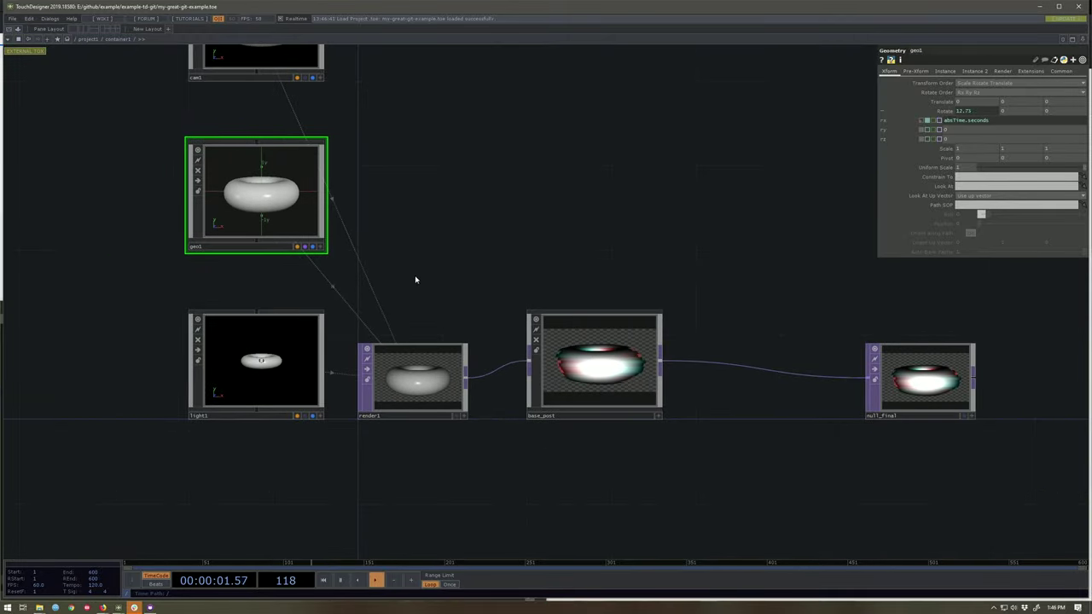
{"action": "left_click_drag", "start_coordinate": [446, 268], "coordinate": [400, 271]}
{"action": "scroll", "coordinate": [399, 271], "scroll_direction": "down", "scroll_amount": 5}
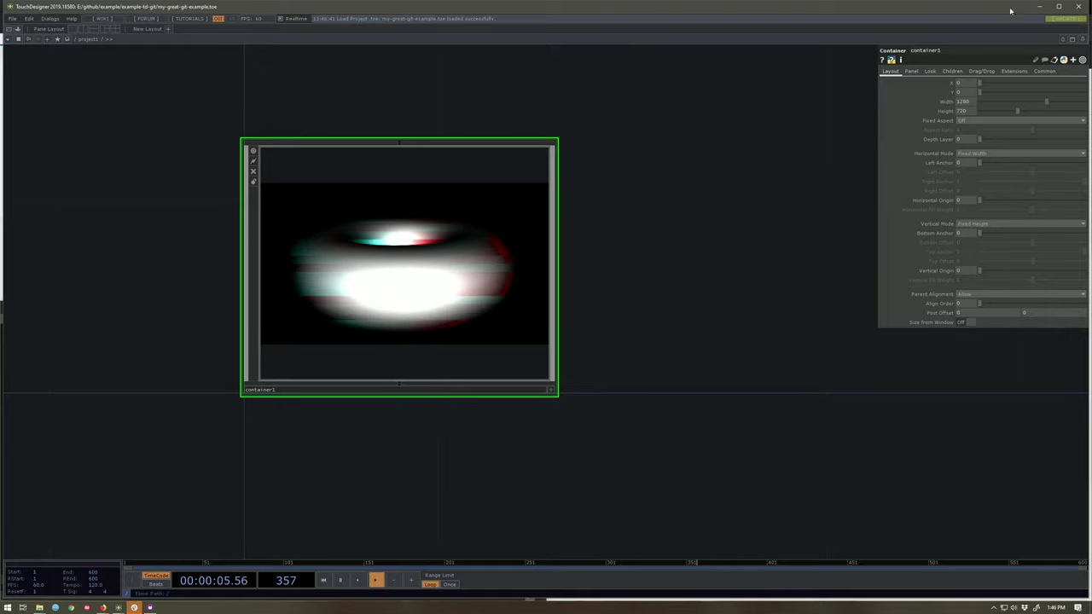
{"action": "left_click", "coordinate": [1058, 7]}
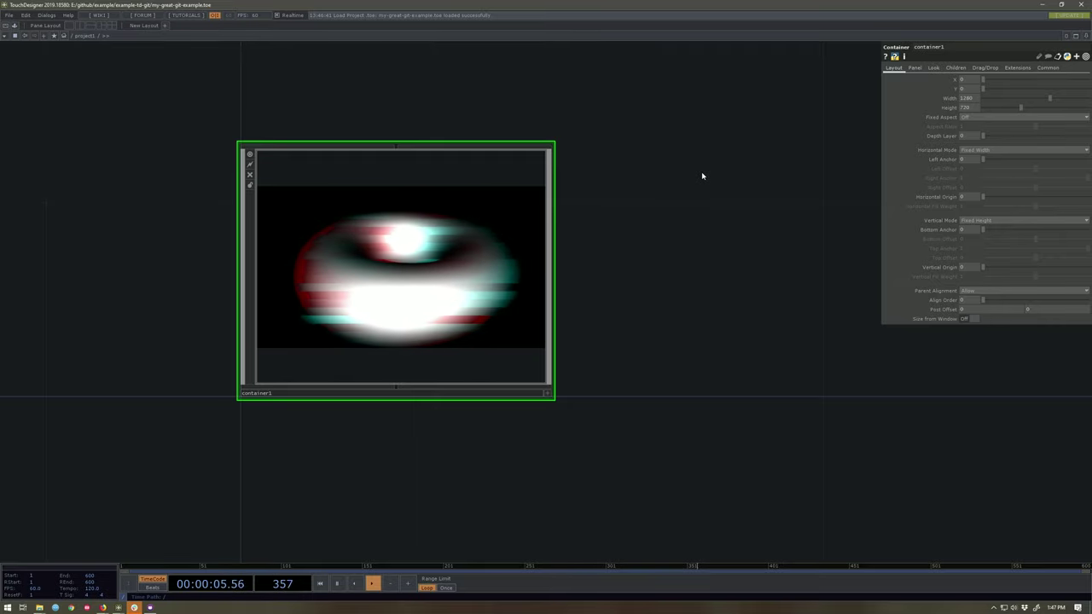
Step: Switch to Firefox and bring up the example-td-git commits page on GitHub
{"action": "key", "text": "alt+Tab"}
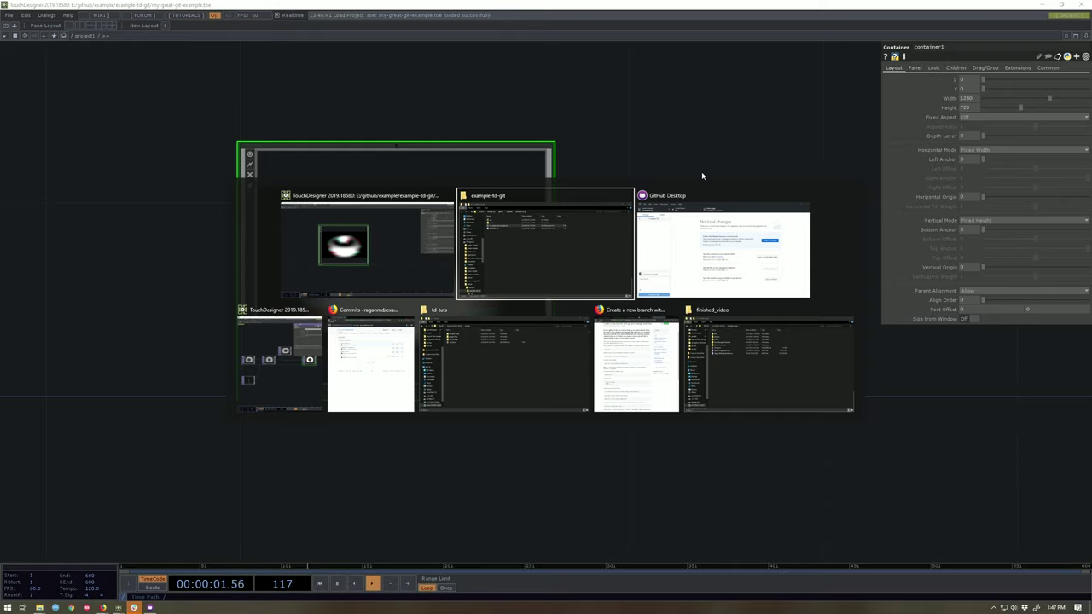
{"action": "key", "text": "Escape"}
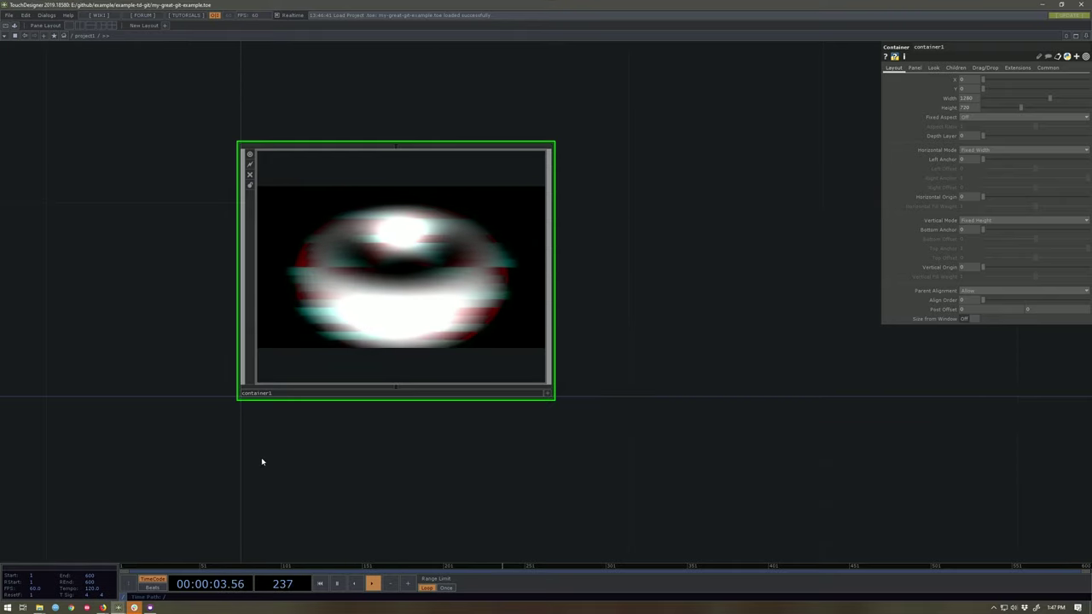
{"action": "left_click", "coordinate": [103, 607]}
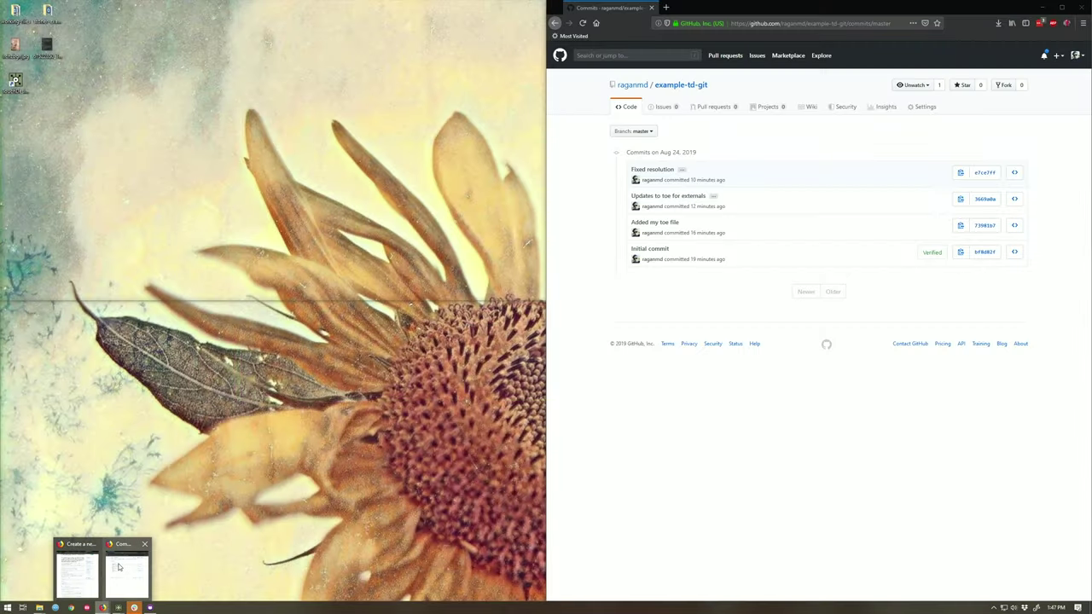
{"action": "left_click", "coordinate": [118, 566]}
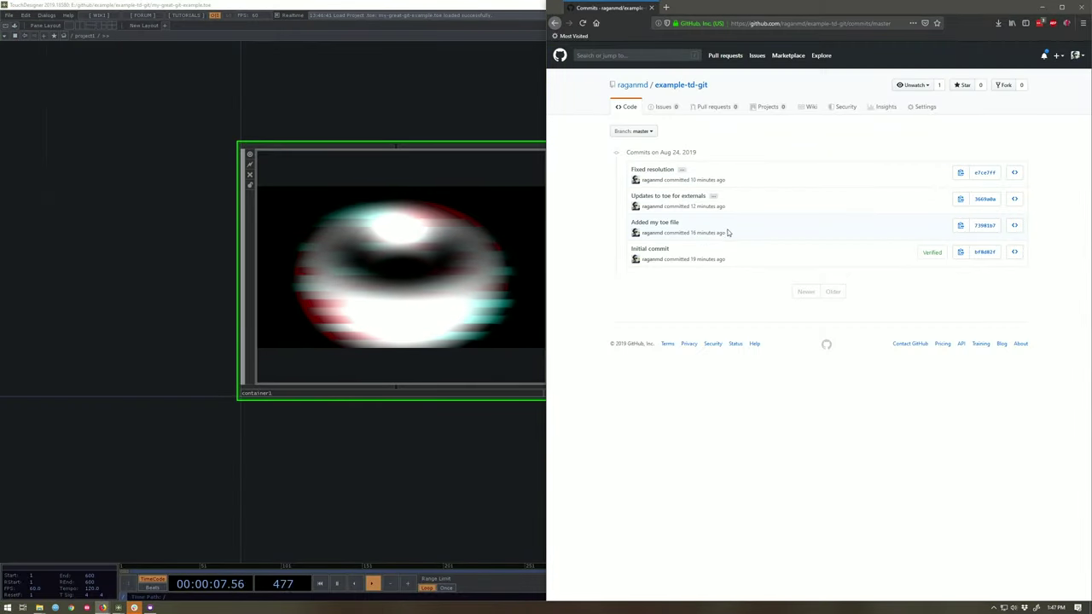